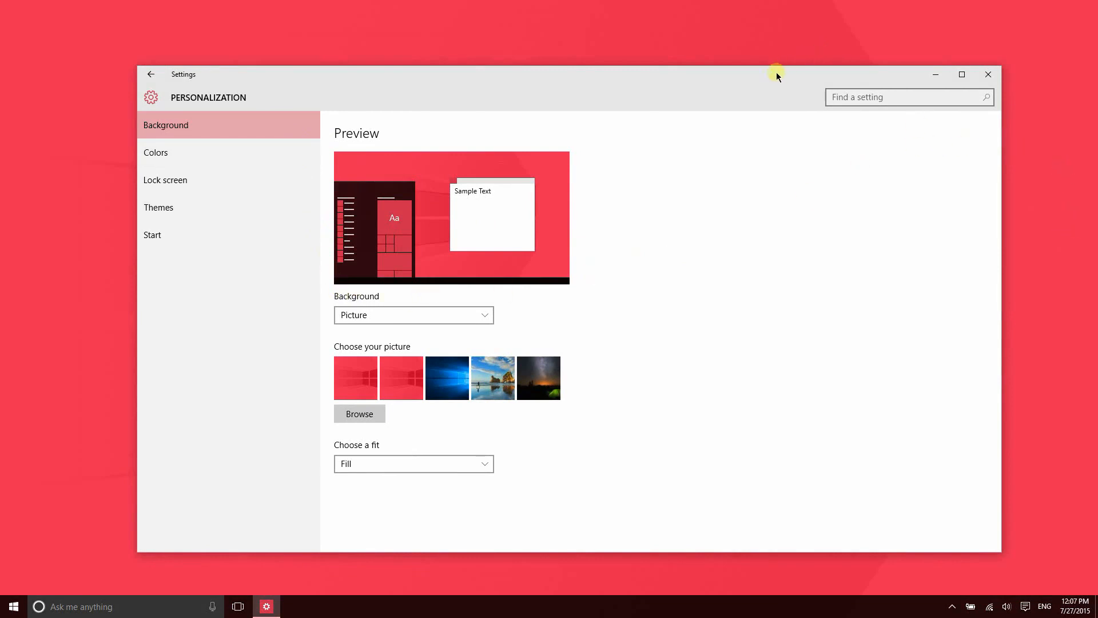
Step: Review the background type options, keep Picture, and choose the first red Windows image as the desktop background
{"action": "left_click_drag", "start_coordinate": [766, 81], "coordinate": [758, 73]}
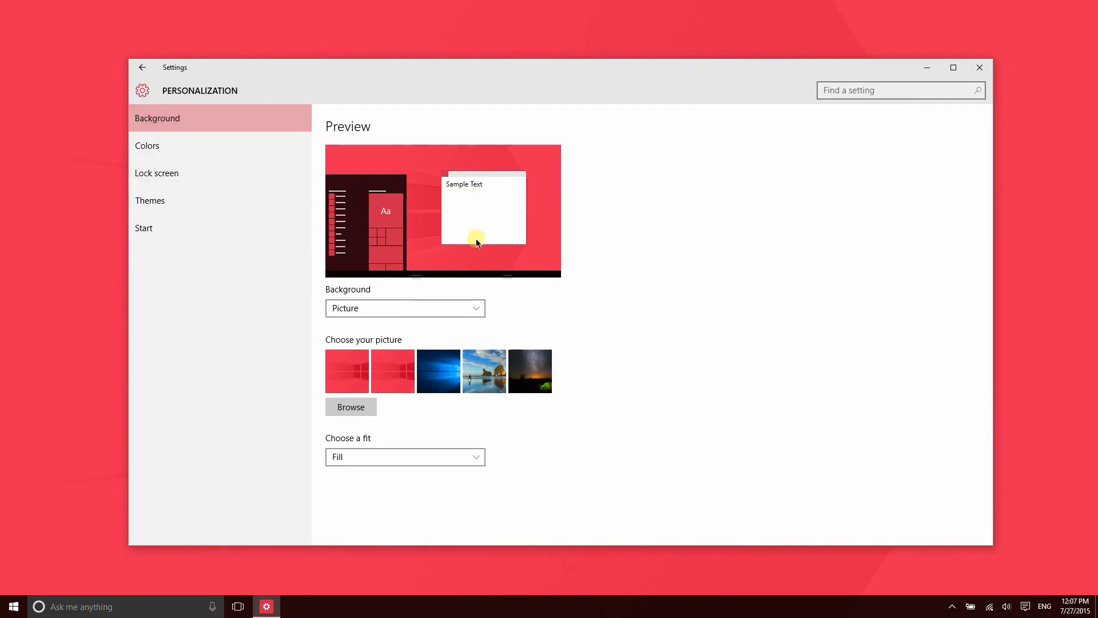
{"action": "left_click", "coordinate": [406, 307]}
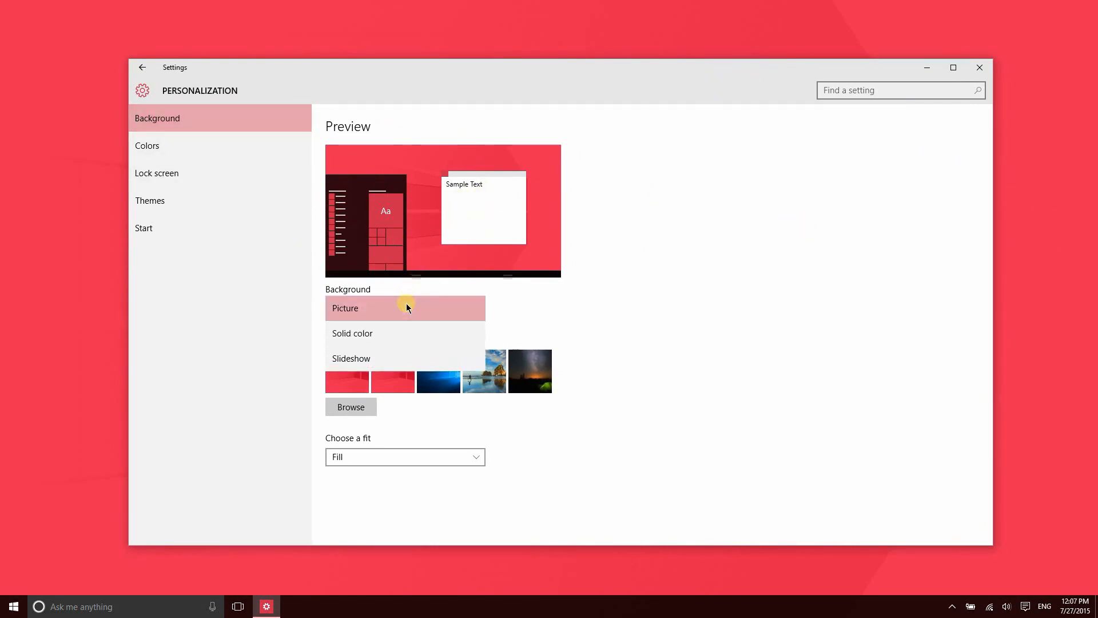
{"action": "left_click", "coordinate": [752, 358]}
{"action": "left_click", "coordinate": [360, 379]}
{"action": "left_click", "coordinate": [341, 380]}
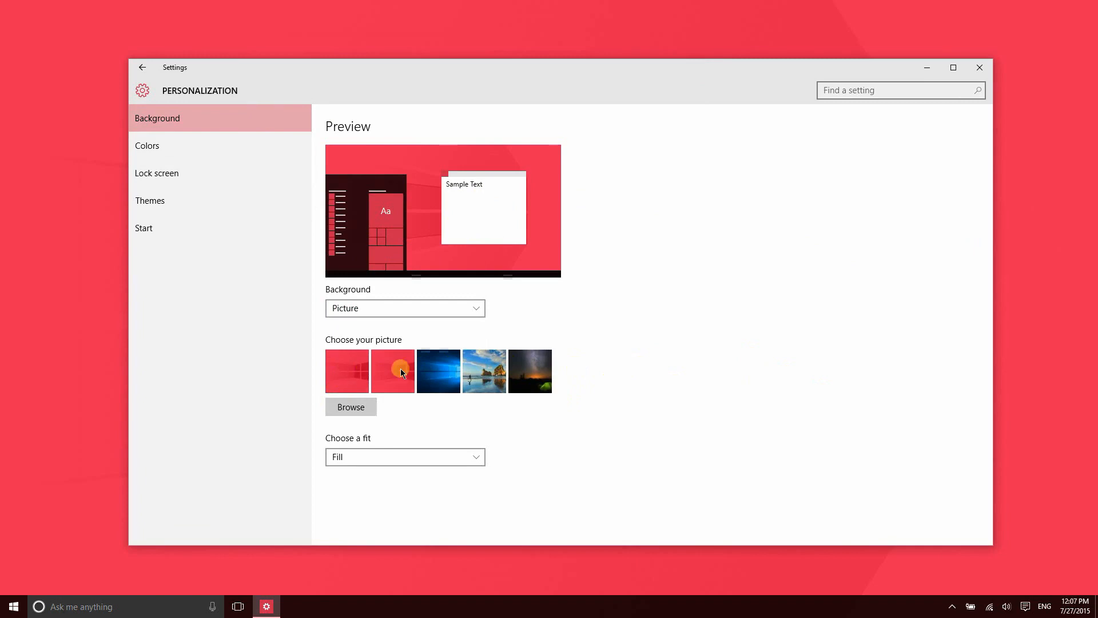
{"action": "left_click", "coordinate": [345, 372]}
Step: Try the Center and Tile fits for the background picture and set the fit back to Fill
{"action": "left_click", "coordinate": [405, 457]}
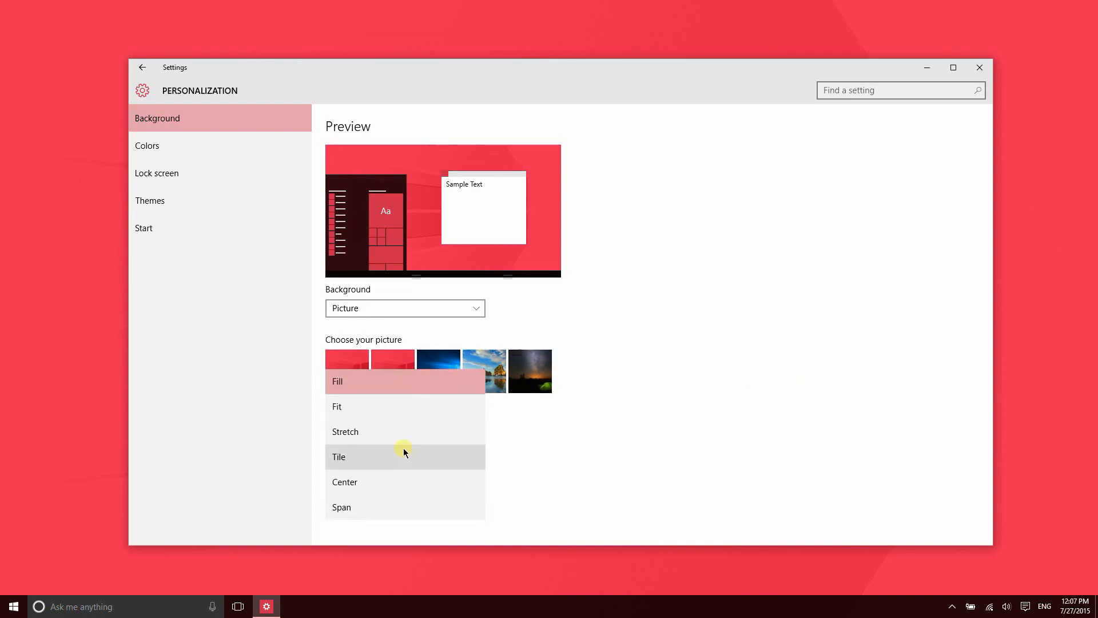
{"action": "left_click", "coordinate": [400, 478]}
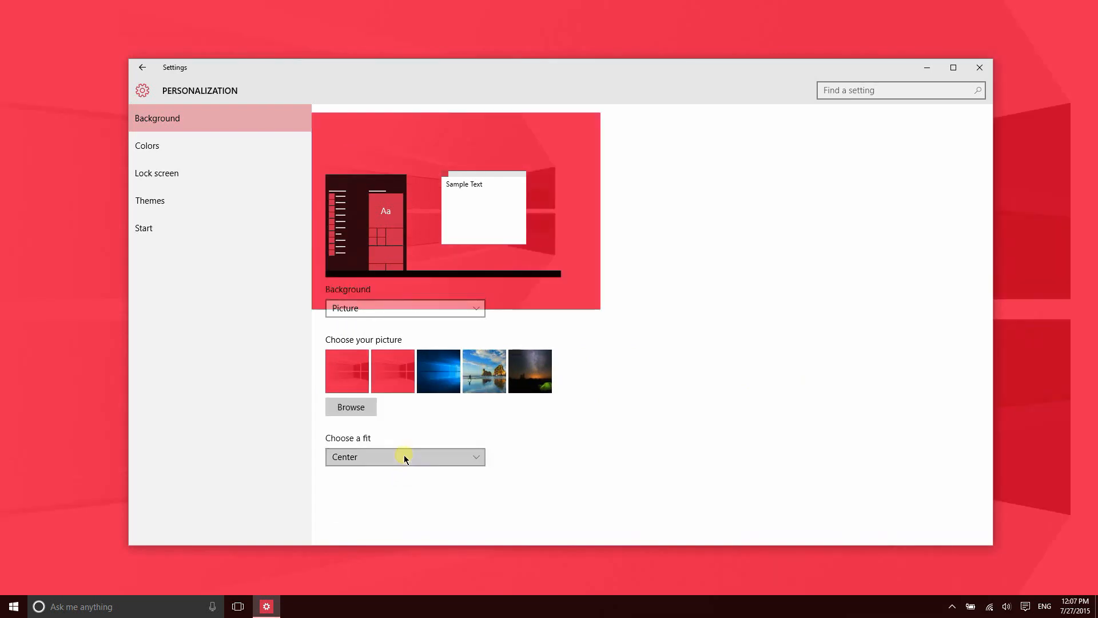
{"action": "left_click", "coordinate": [400, 456]}
{"action": "left_click", "coordinate": [394, 433]}
{"action": "left_click", "coordinate": [394, 458]}
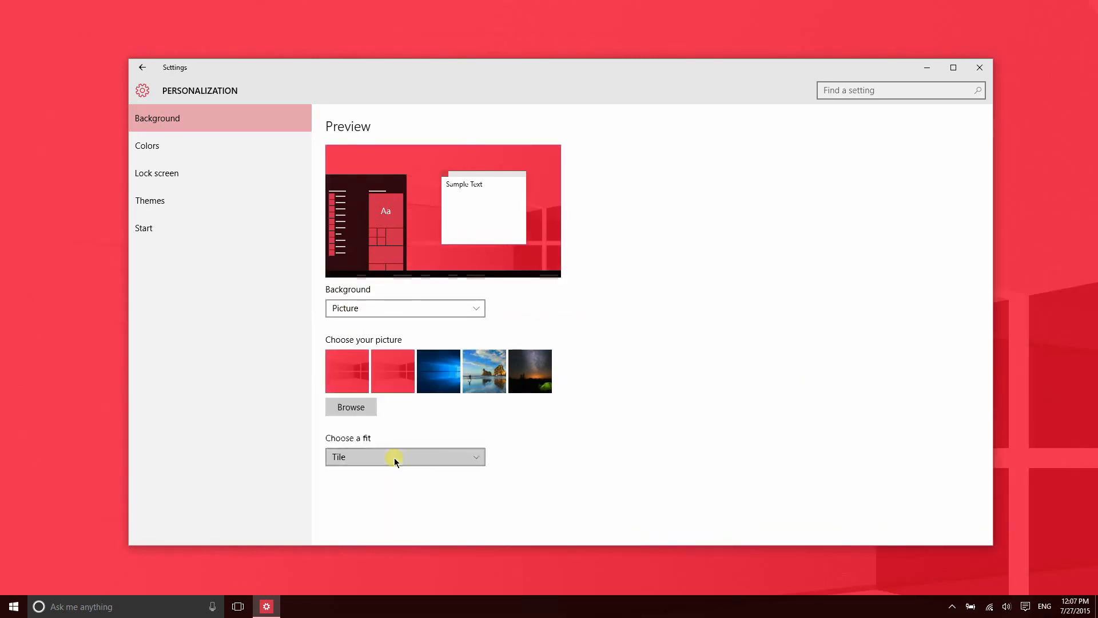
{"action": "left_click", "coordinate": [395, 380]}
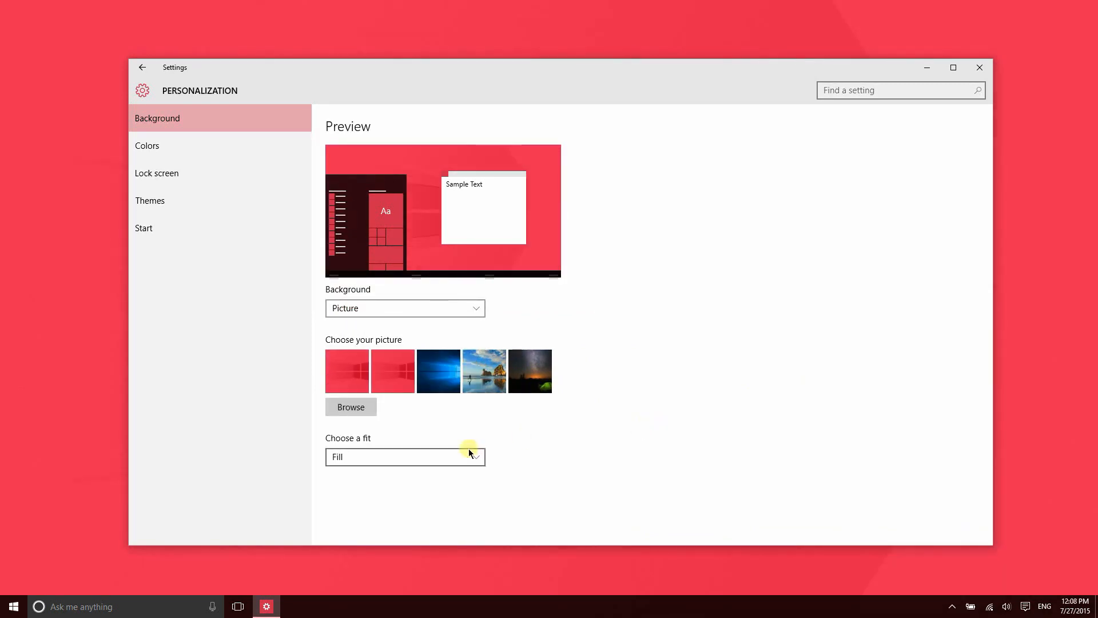
Step: In the Colors settings, turn off automatic accent color picking and select the crimson swatch below the main palette
{"action": "left_click", "coordinate": [221, 147]}
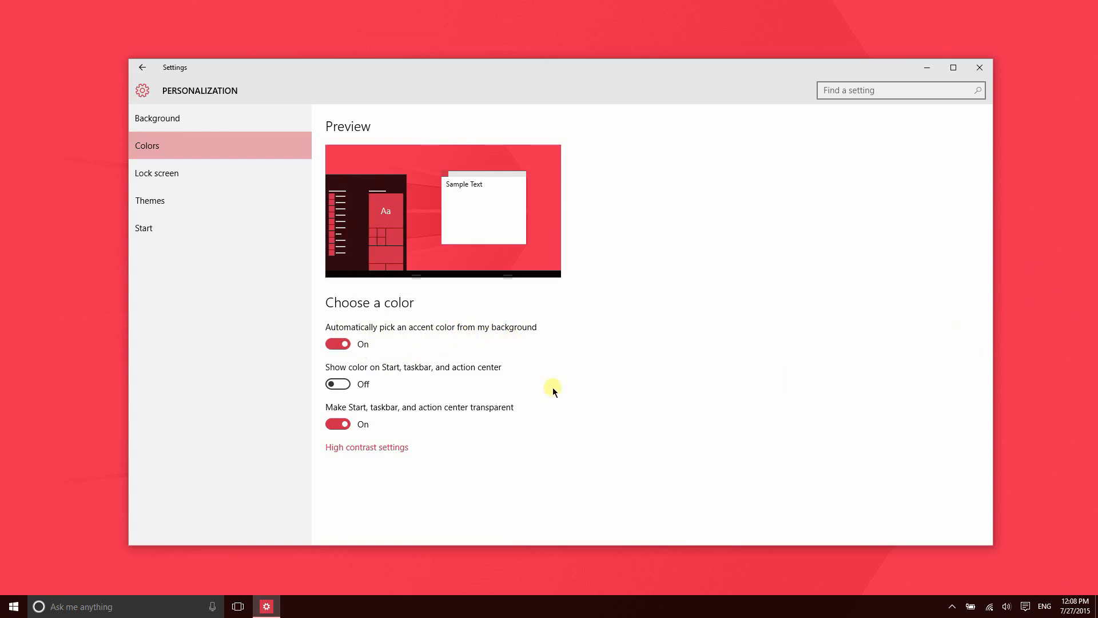
{"action": "left_click", "coordinate": [383, 344]}
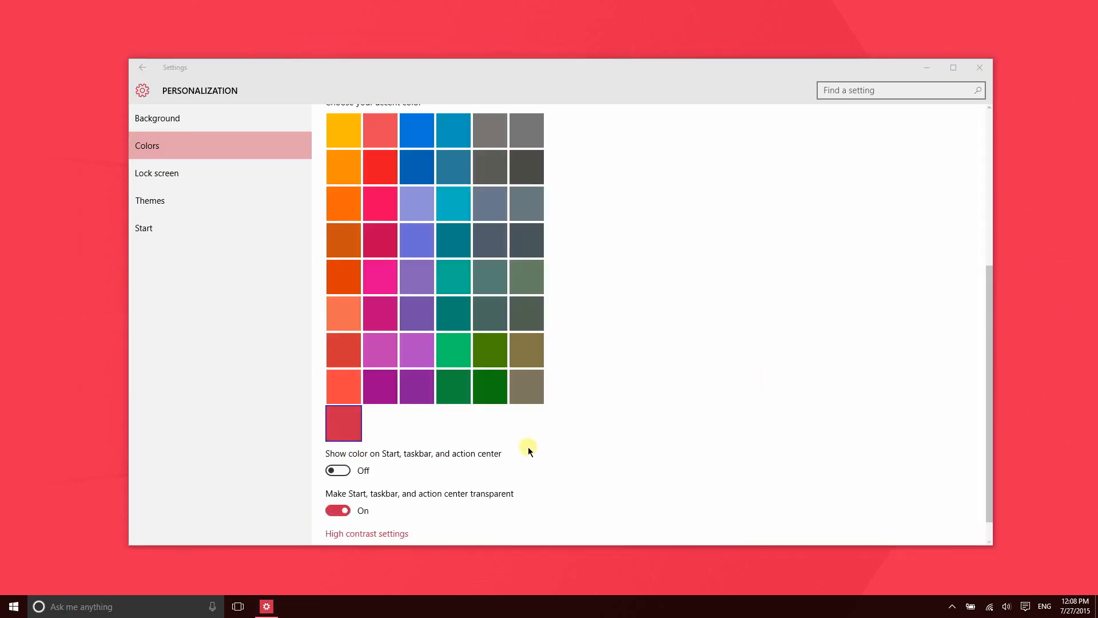
{"action": "left_click", "coordinate": [346, 430]}
Step: View the Start menu to examine how the crimson accent color appears on its tiles, and close it
{"action": "left_click", "coordinate": [13, 606]}
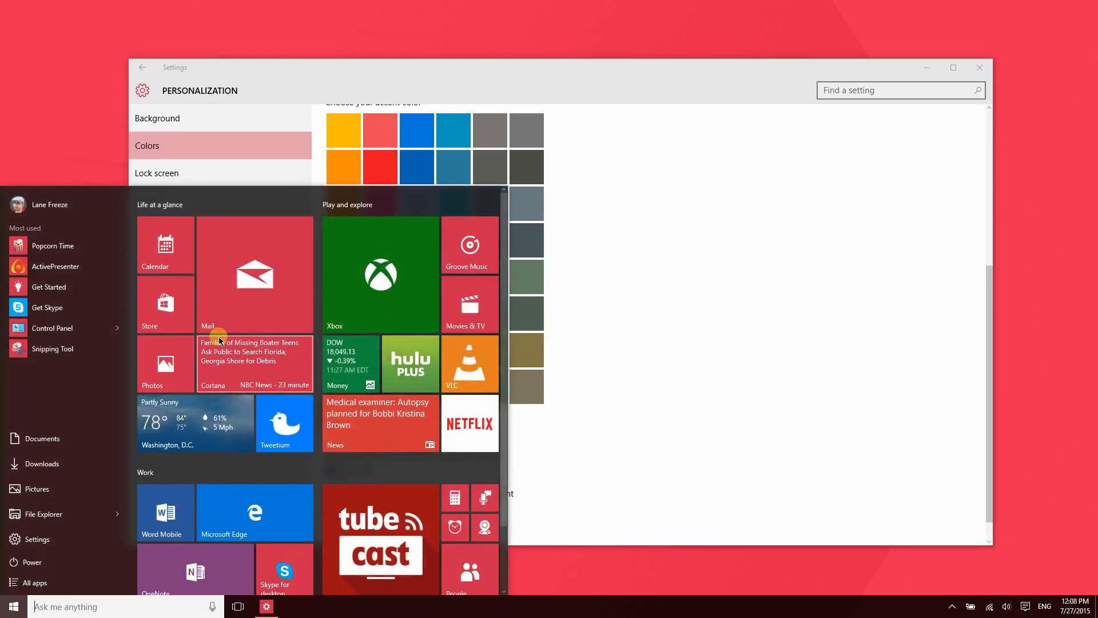
{"action": "left_click", "coordinate": [180, 228]}
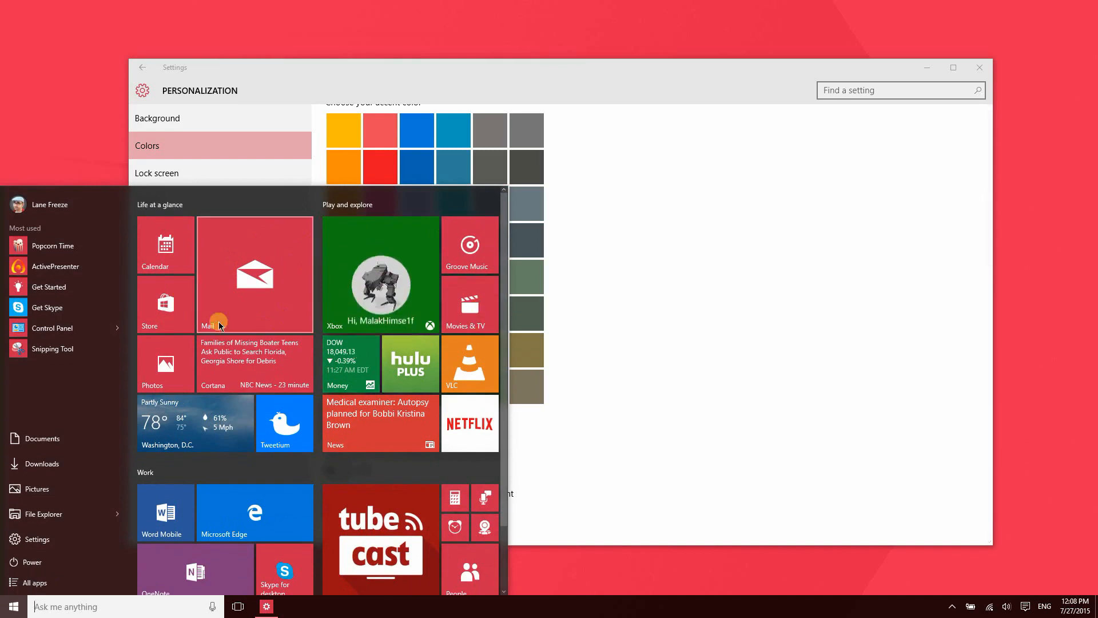
{"action": "left_click", "coordinate": [814, 435]}
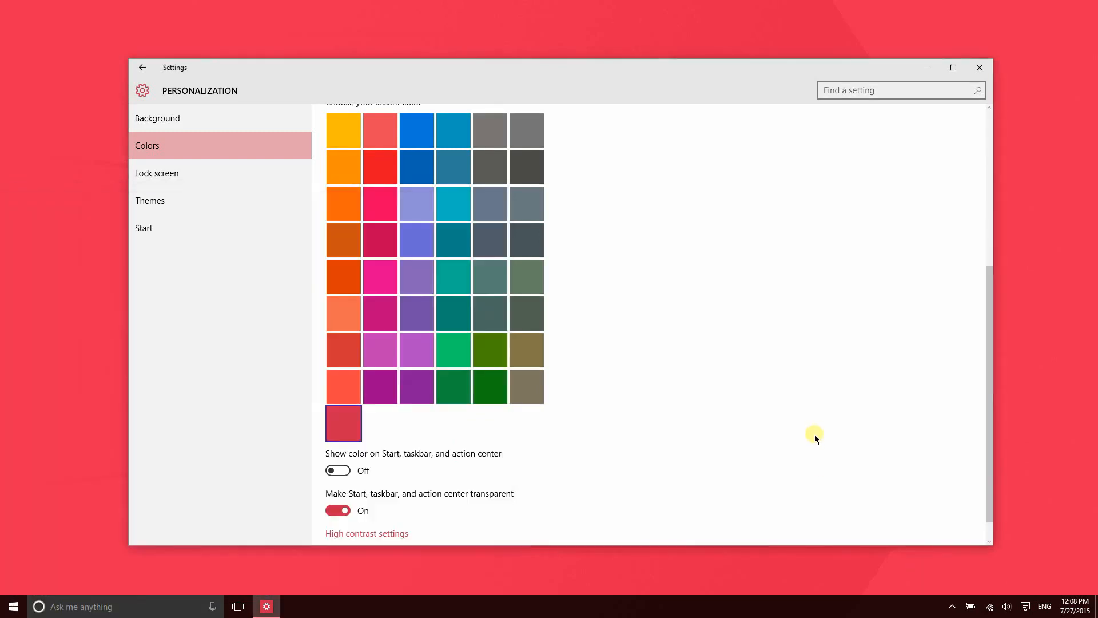
Step: Preview the bright blue accent color in the Start menu and switch back to the crimson accent
{"action": "mouse_move", "coordinate": [266, 606]}
{"action": "left_click", "coordinate": [424, 139]}
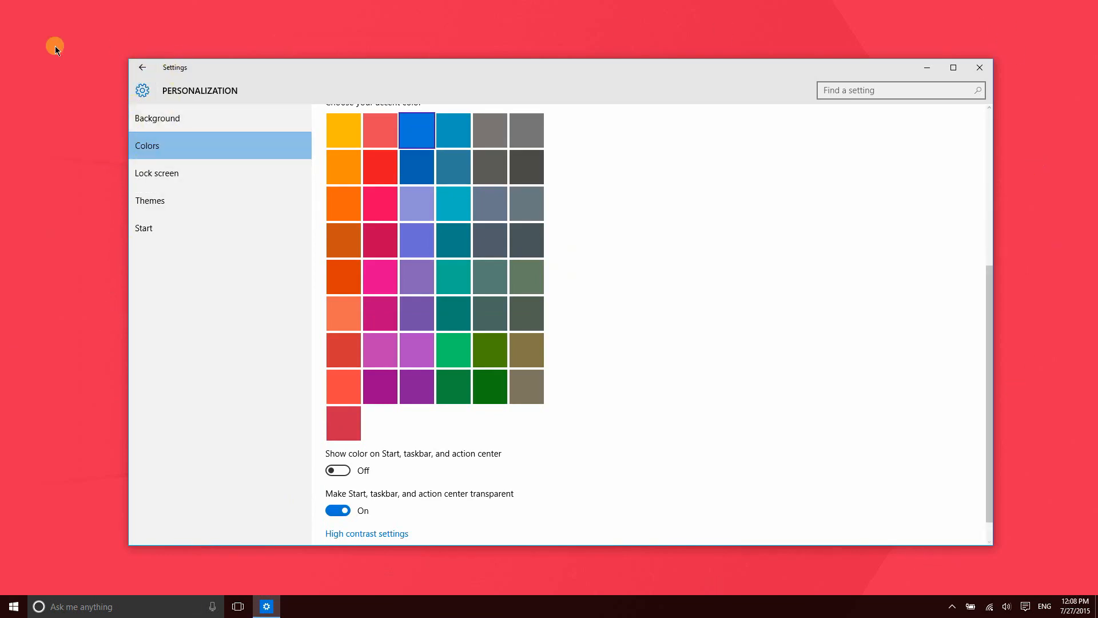
{"action": "left_click", "coordinate": [3, 611]}
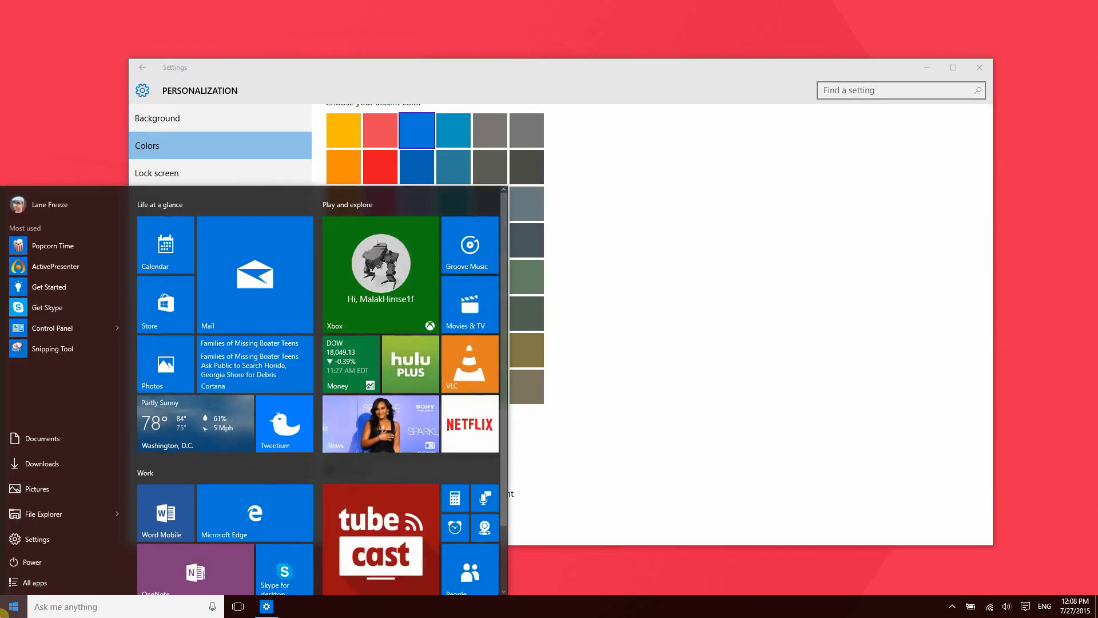
{"action": "left_click", "coordinate": [159, 518]}
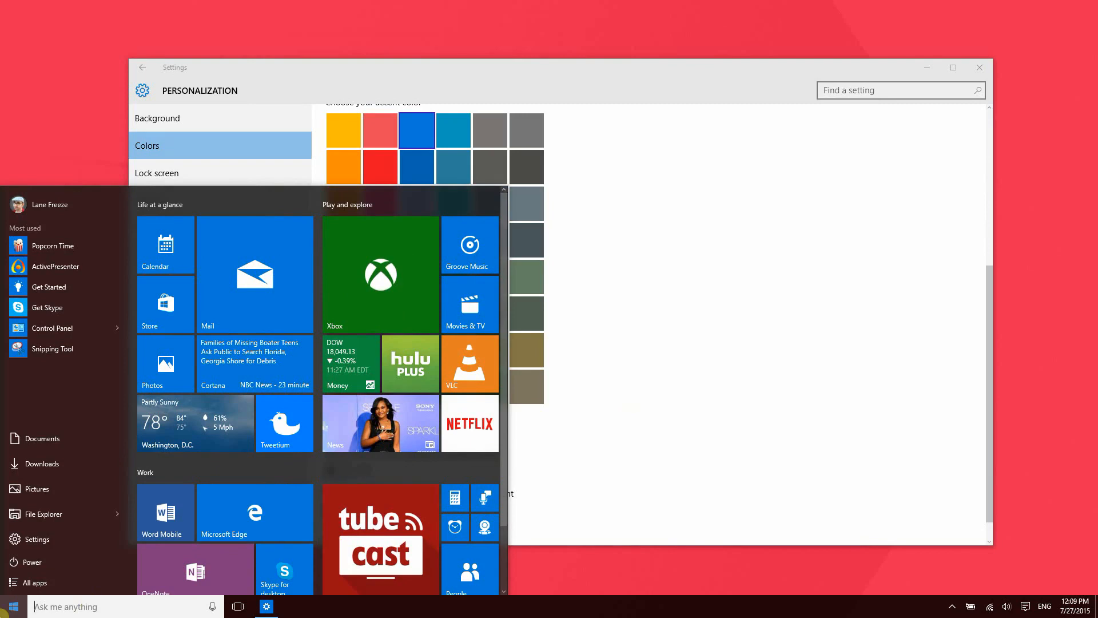
{"action": "left_click", "coordinate": [3, 611]}
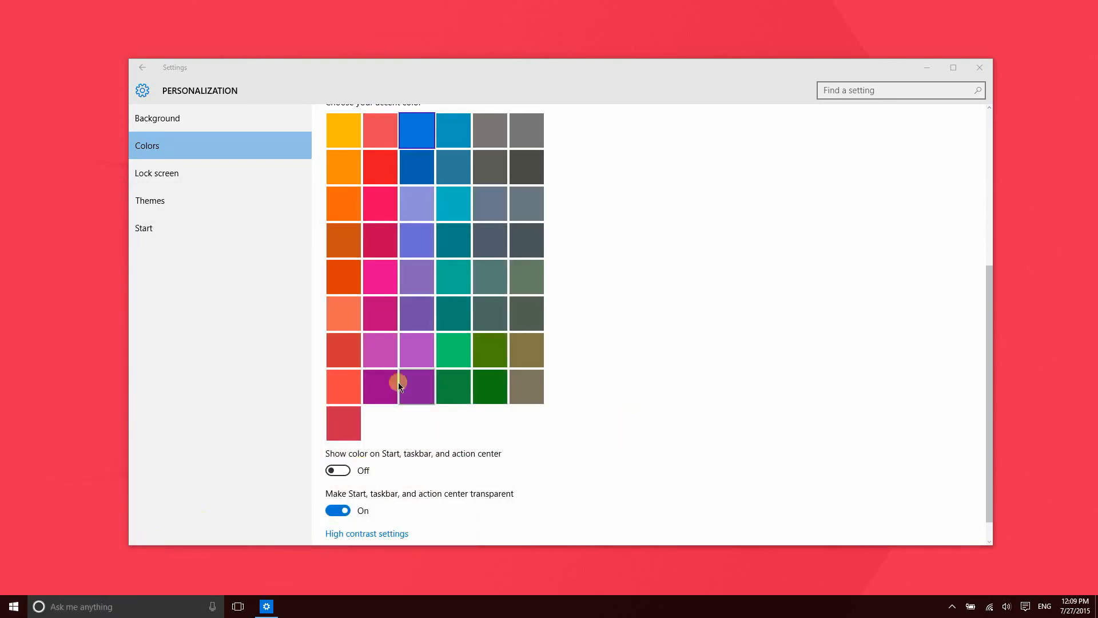
{"action": "left_click", "coordinate": [355, 433]}
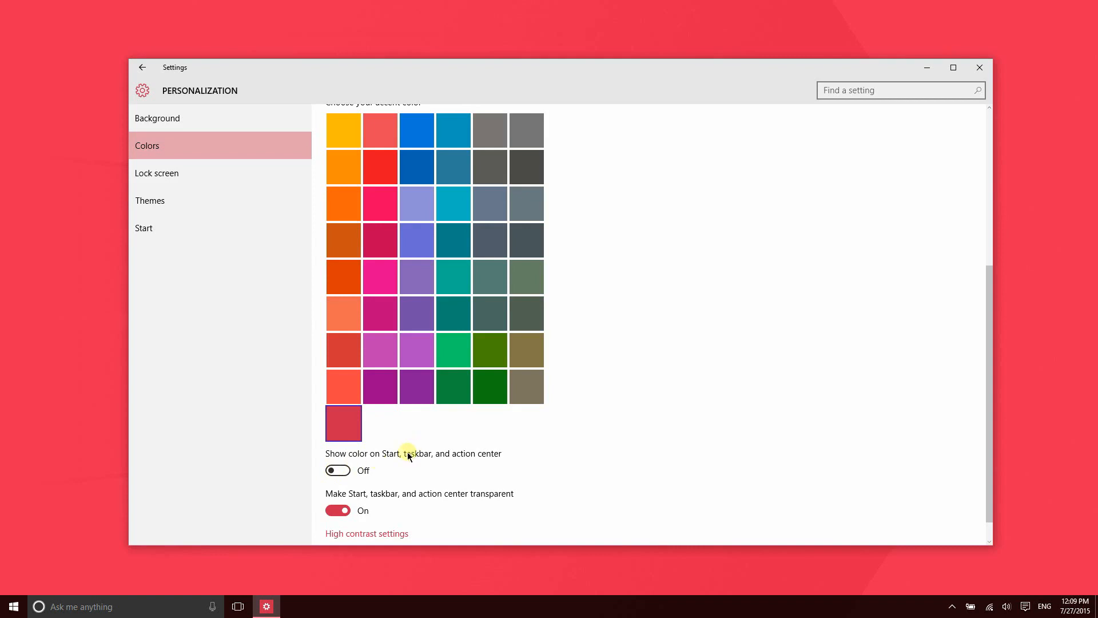
Step: Examine the background color of the action center and the Start menu
{"action": "left_click", "coordinate": [1026, 607]}
{"action": "left_click", "coordinate": [1030, 608]}
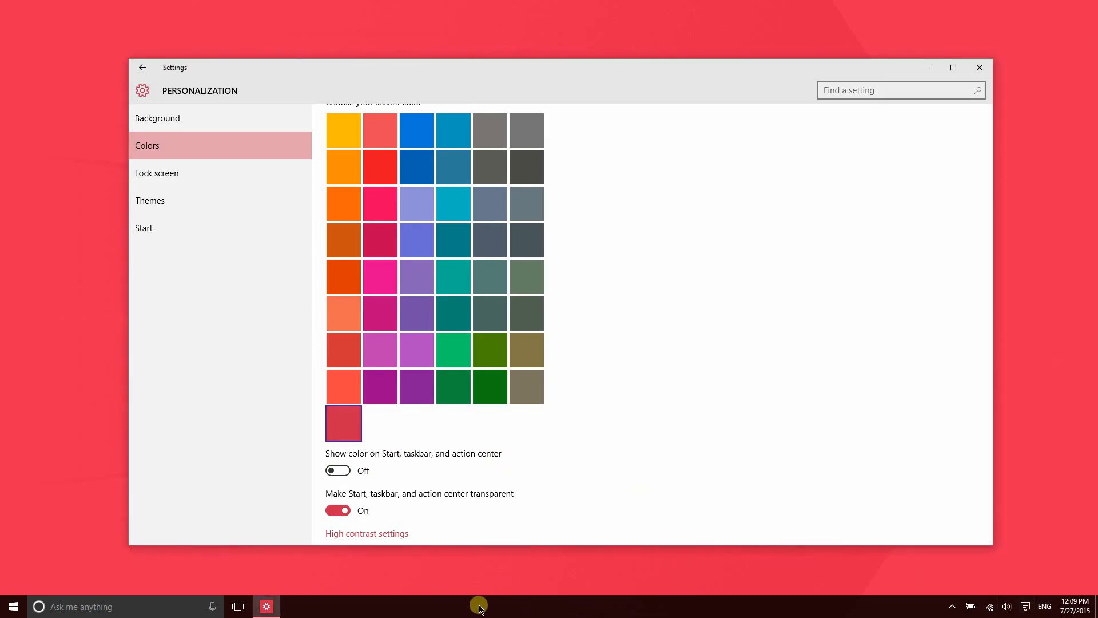
{"action": "left_click", "coordinate": [5, 614]}
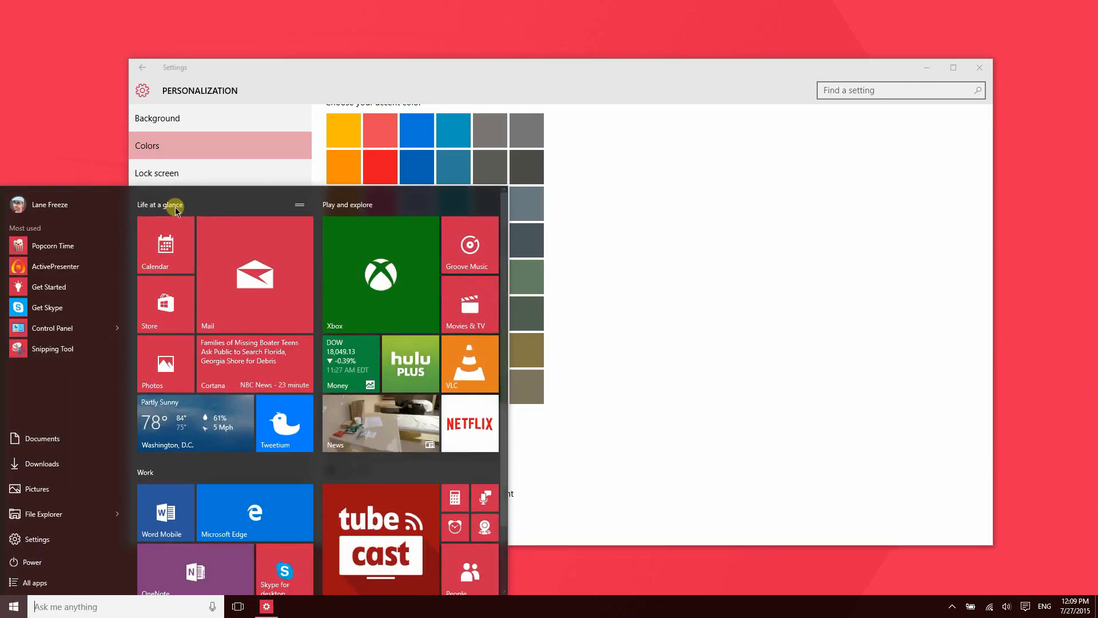
{"action": "left_click", "coordinate": [660, 392]}
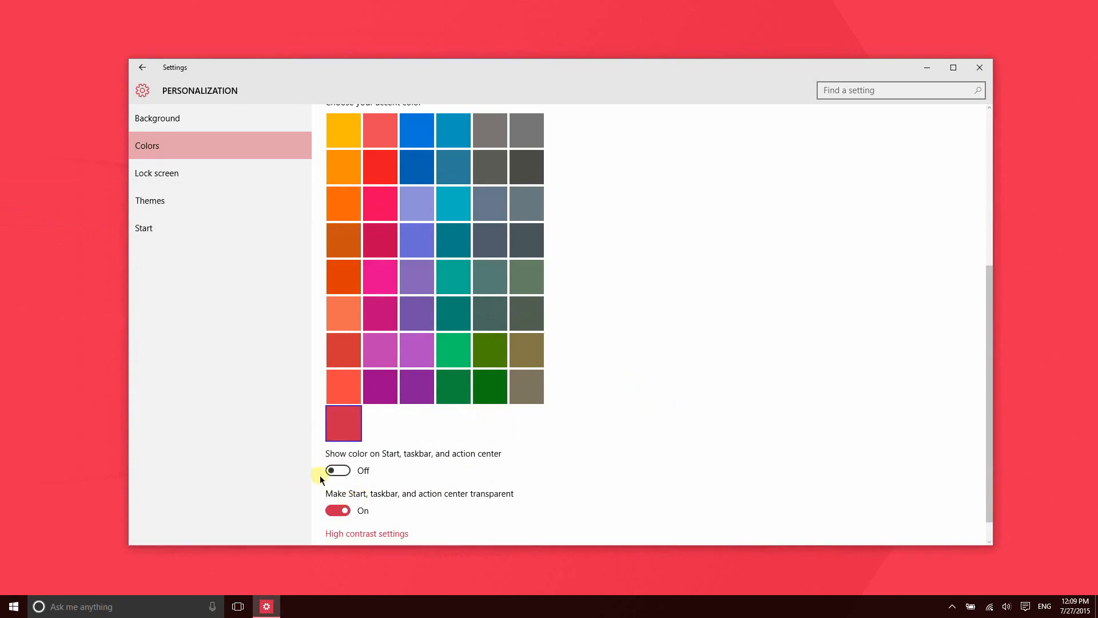
Step: Try showing color on Start, taskbar, and action center, inspect these surfaces, and turn the option off again
{"action": "left_click", "coordinate": [337, 470]}
{"action": "left_click", "coordinate": [4, 613]}
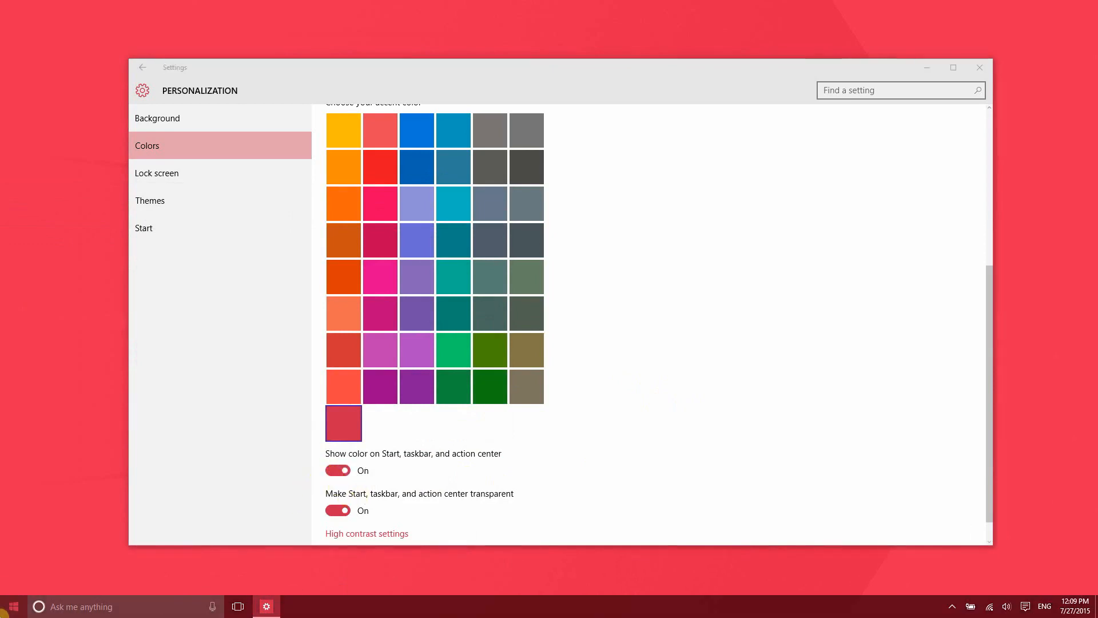
{"action": "left_click", "coordinate": [5, 612]}
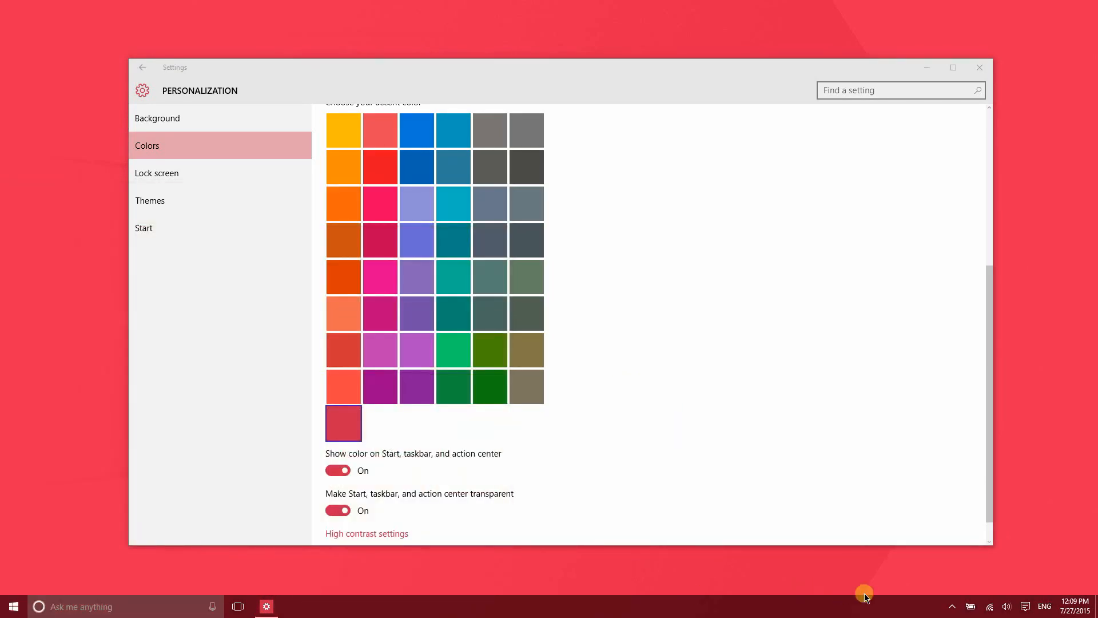
{"action": "left_click", "coordinate": [1025, 606]}
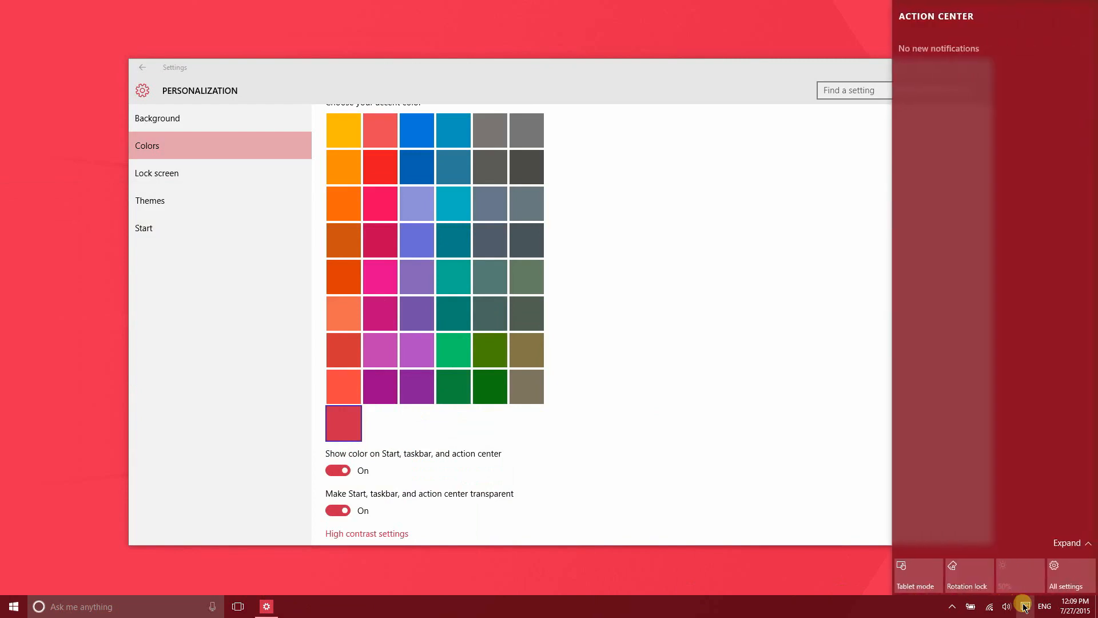
{"action": "left_click", "coordinate": [1025, 606]}
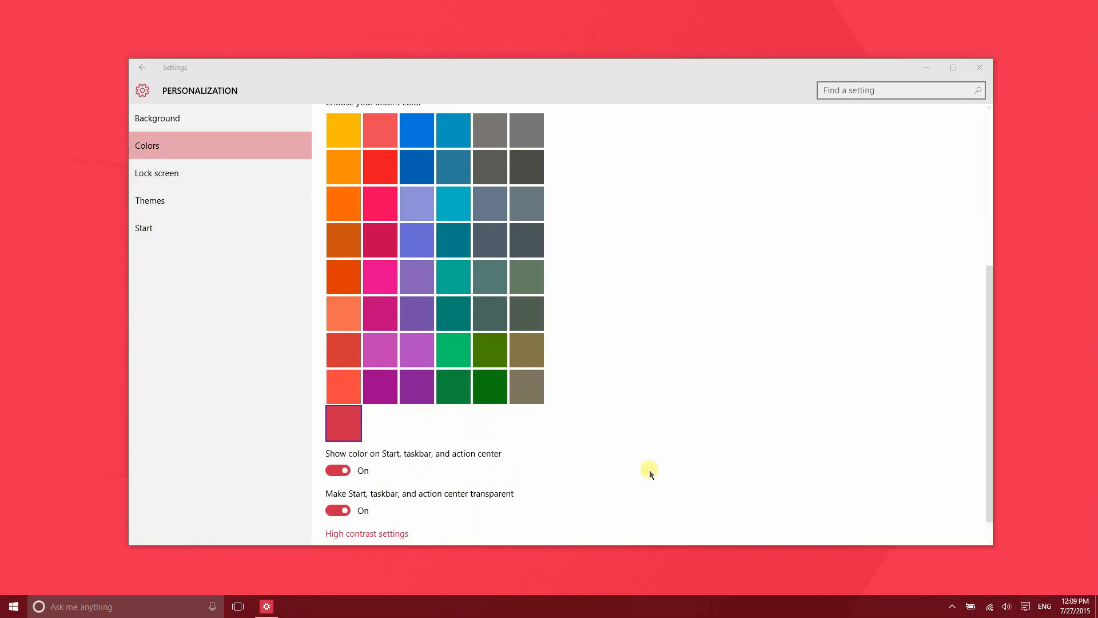
{"action": "left_click", "coordinate": [345, 469]}
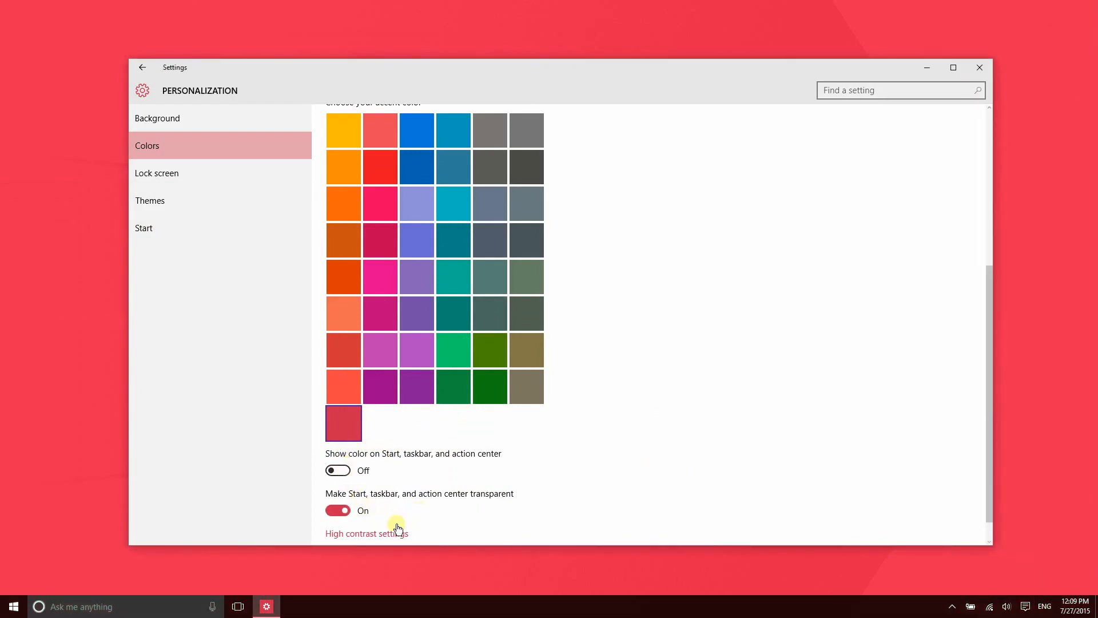
Step: Compare the Start menu and action center with the color option off and transparency on
{"action": "left_click", "coordinate": [4, 610]}
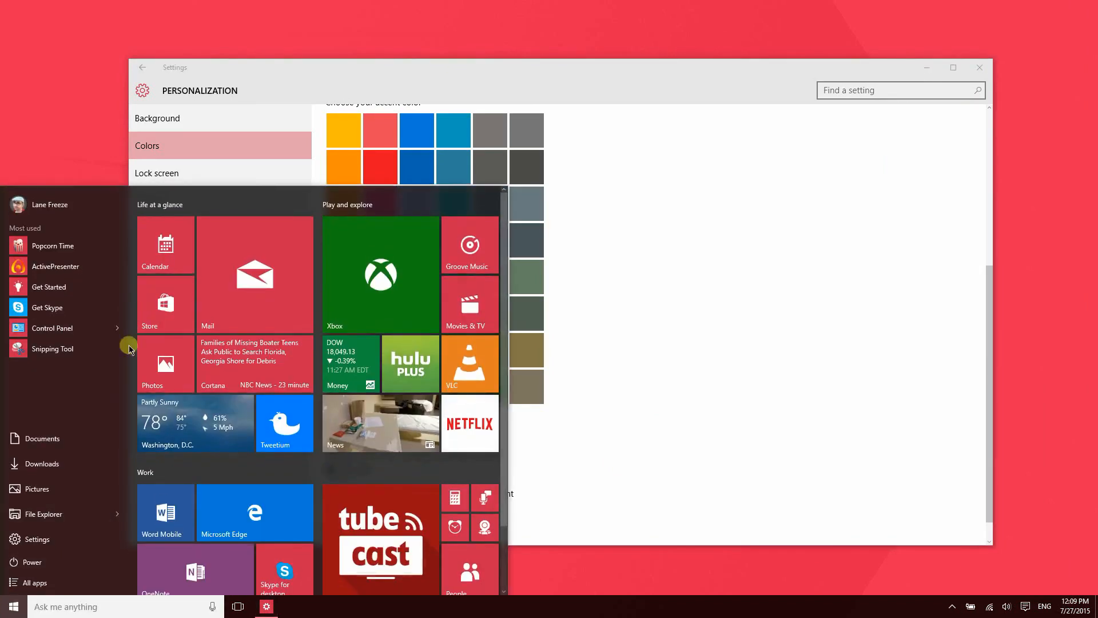
{"action": "left_click", "coordinate": [1025, 606]}
{"action": "left_click", "coordinate": [778, 445]}
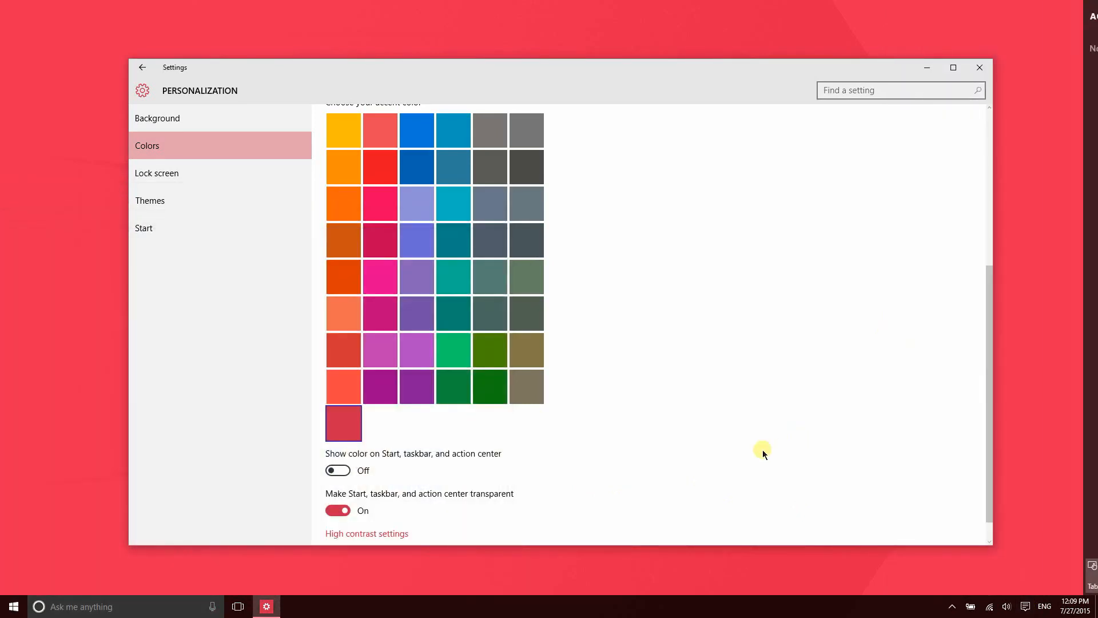
Step: Turn off transparency for Start, taskbar, and action center, and check the effect on the Start menu and action center
{"action": "scroll", "coordinate": [398, 486], "scroll_direction": "down", "scroll_amount": 1}
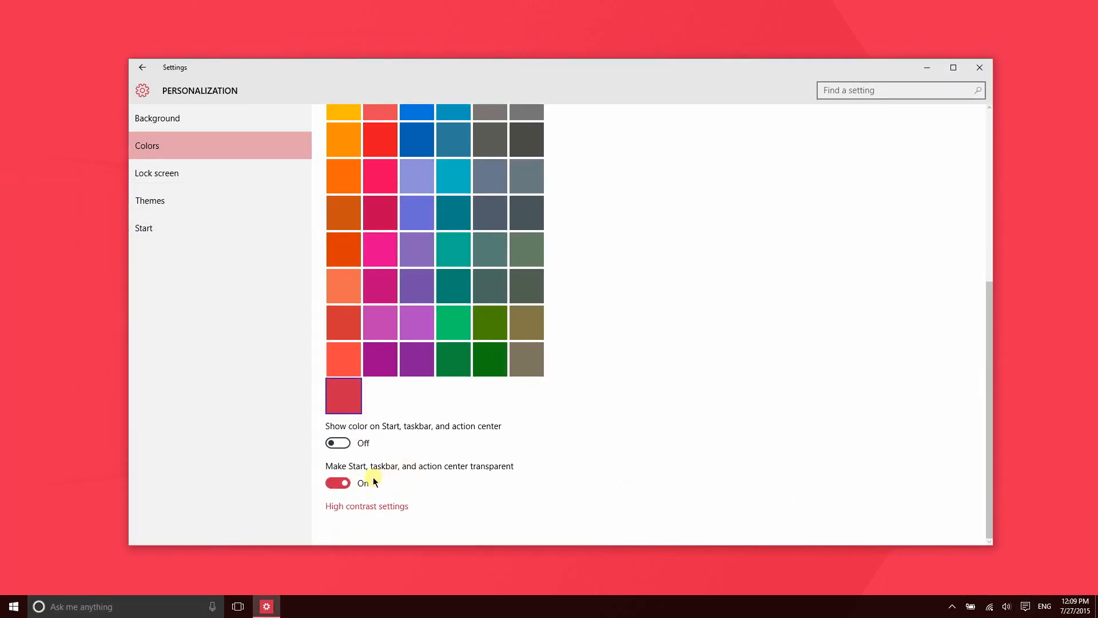
{"action": "left_click", "coordinate": [338, 484]}
{"action": "left_click", "coordinate": [3, 612]}
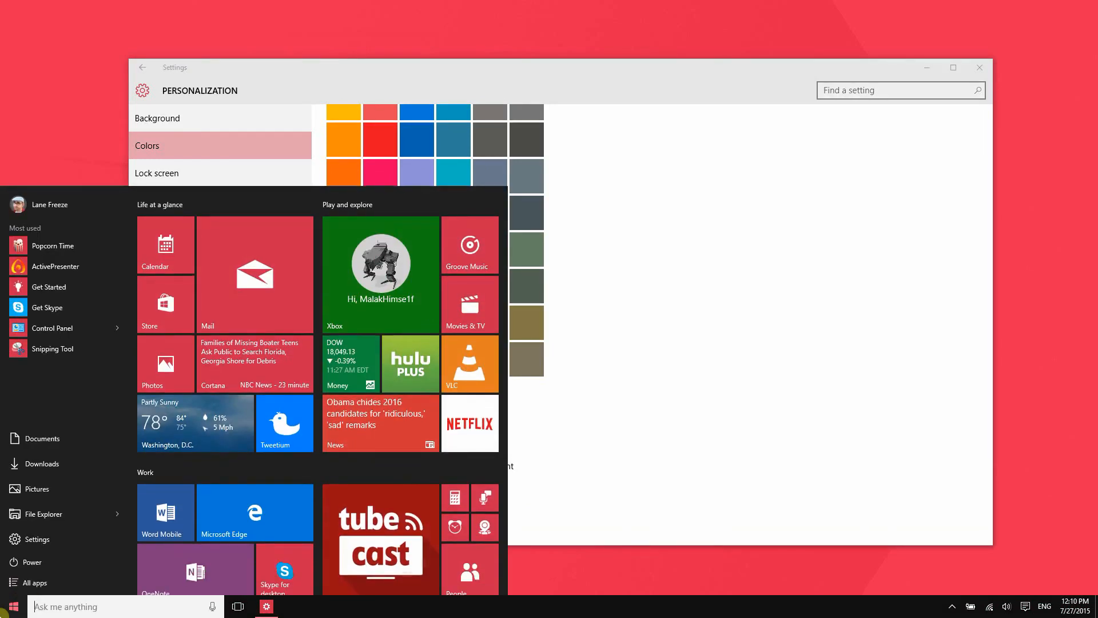
{"action": "left_click", "coordinate": [3, 612]}
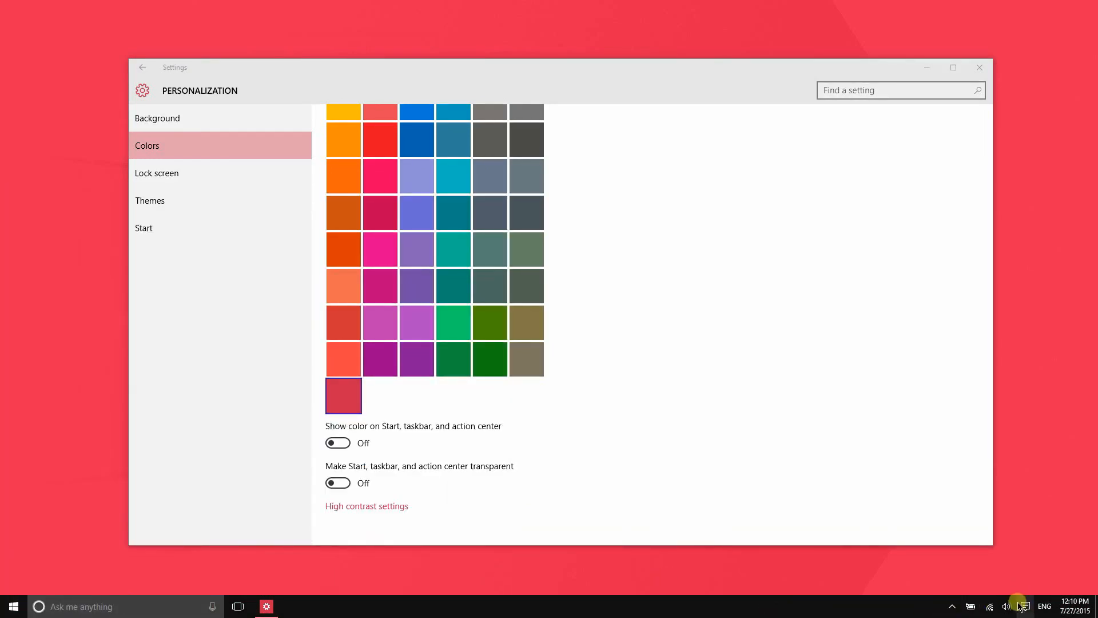
{"action": "left_click", "coordinate": [1023, 606]}
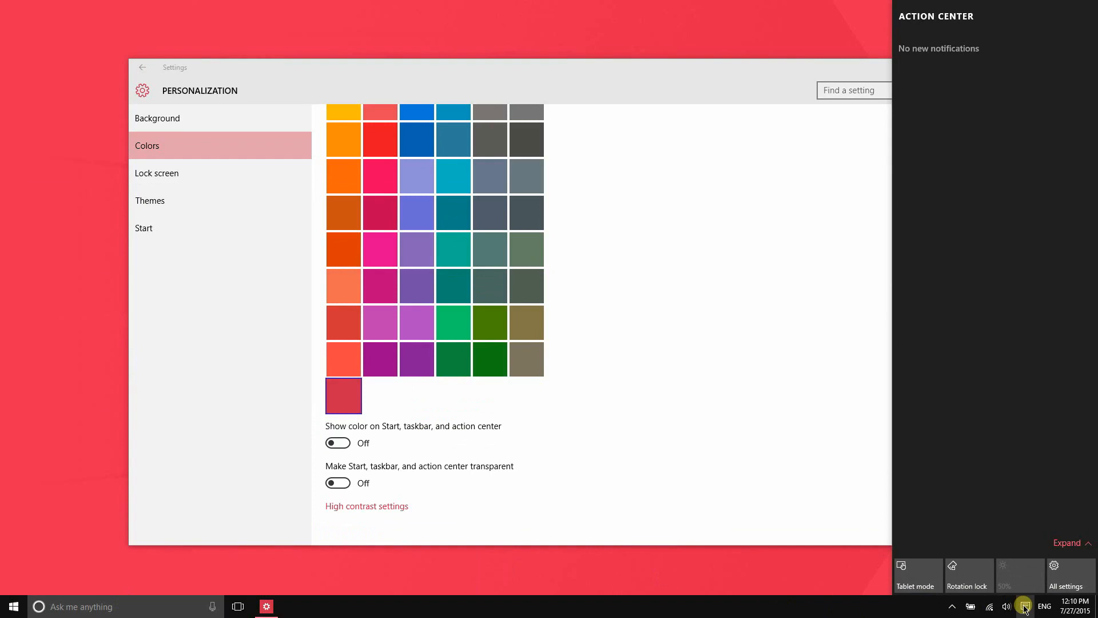
{"action": "left_click", "coordinate": [804, 436]}
{"action": "left_click", "coordinate": [6, 610]}
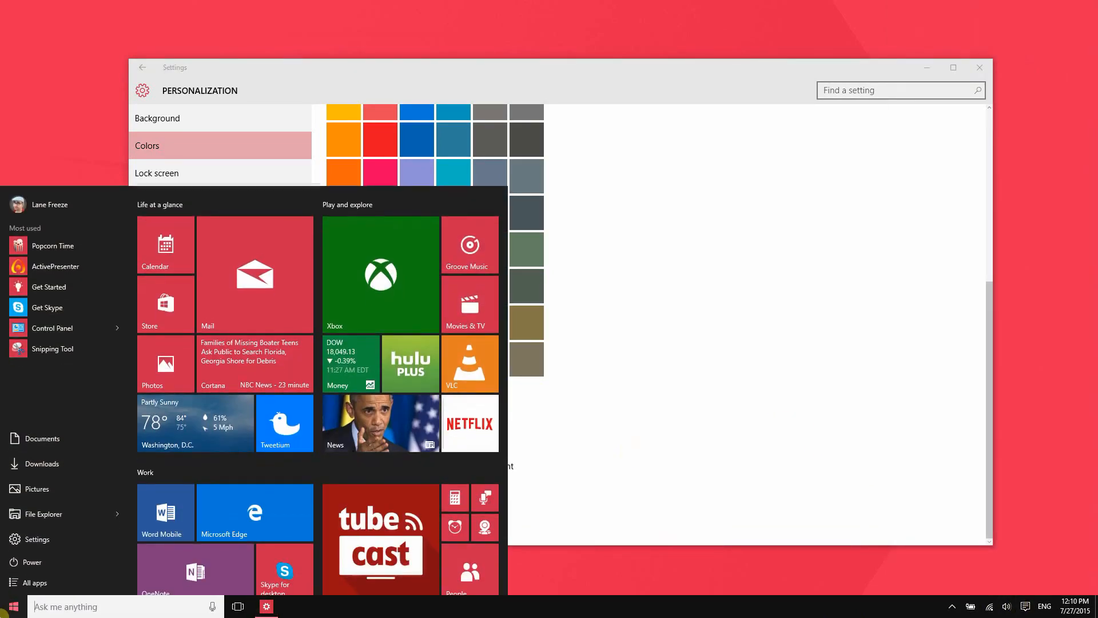
{"action": "left_click", "coordinate": [5, 611]}
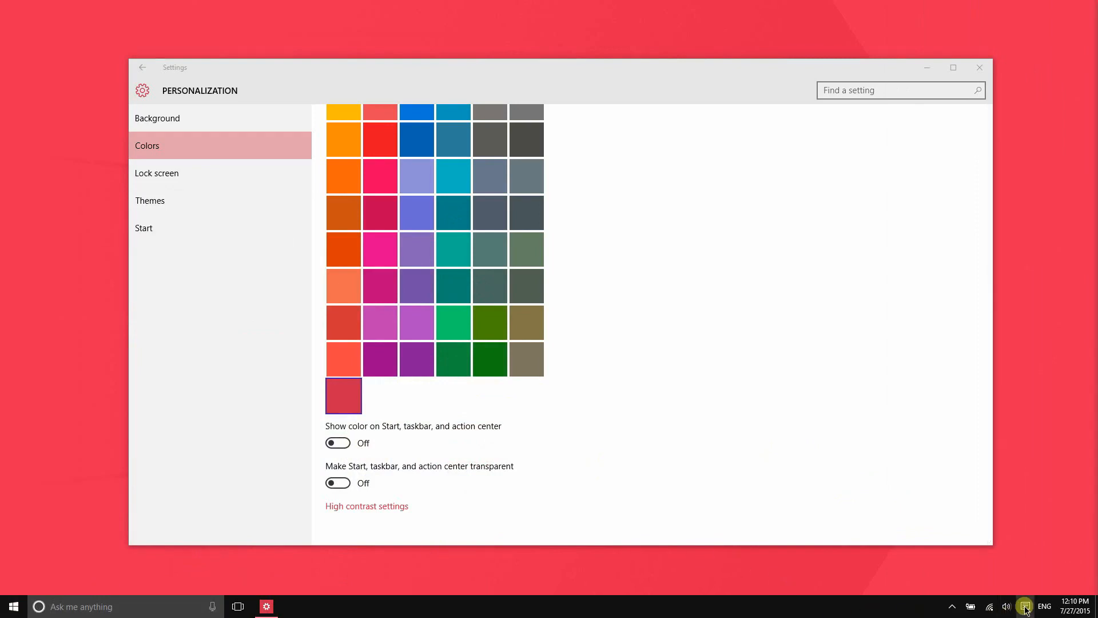
Step: Enable Tablet mode from the action center and open the full-screen Start
{"action": "left_click", "coordinate": [1025, 606]}
{"action": "left_click", "coordinate": [919, 575]}
{"action": "left_click", "coordinate": [725, 364]}
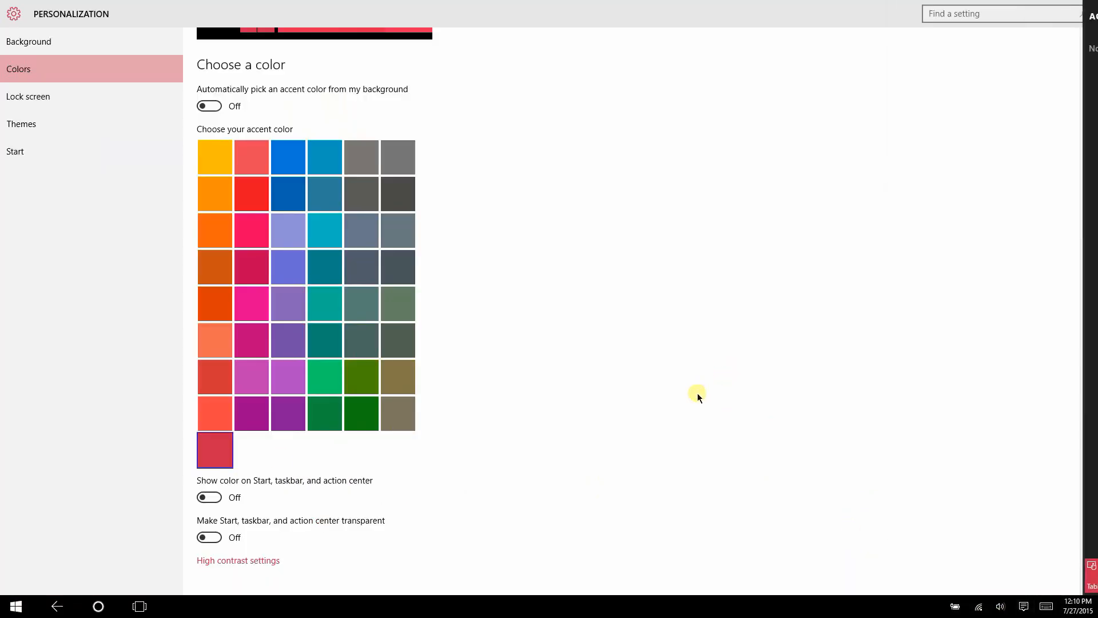
{"action": "left_click", "coordinate": [5, 611]}
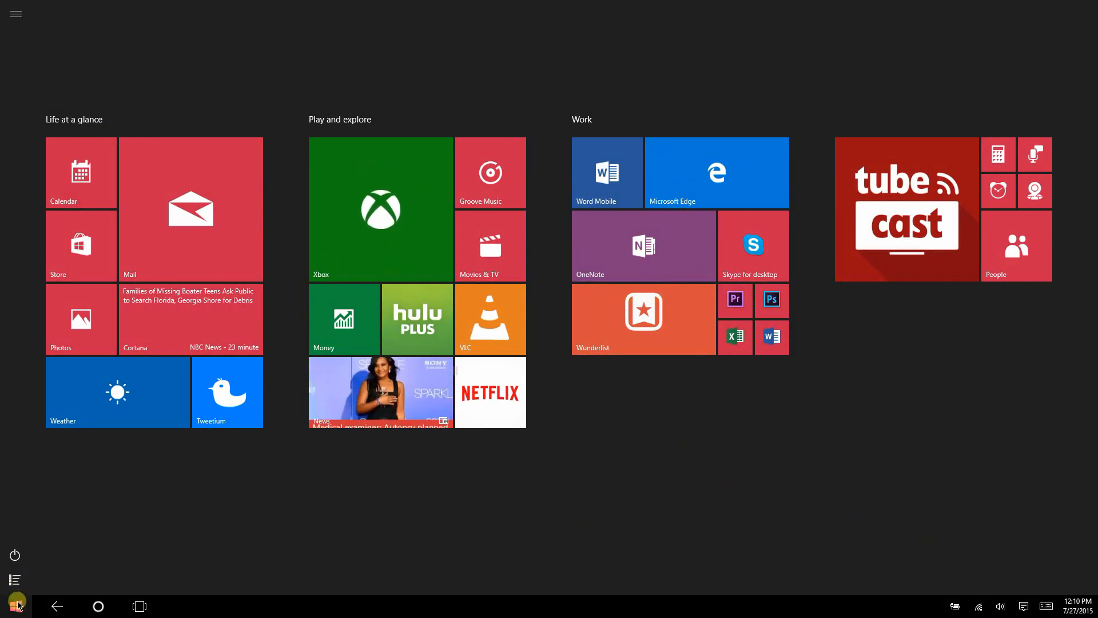
Step: Leave Tablet mode and turn on transparency for Start, taskbar, and action center
{"action": "left_click", "coordinate": [1023, 605]}
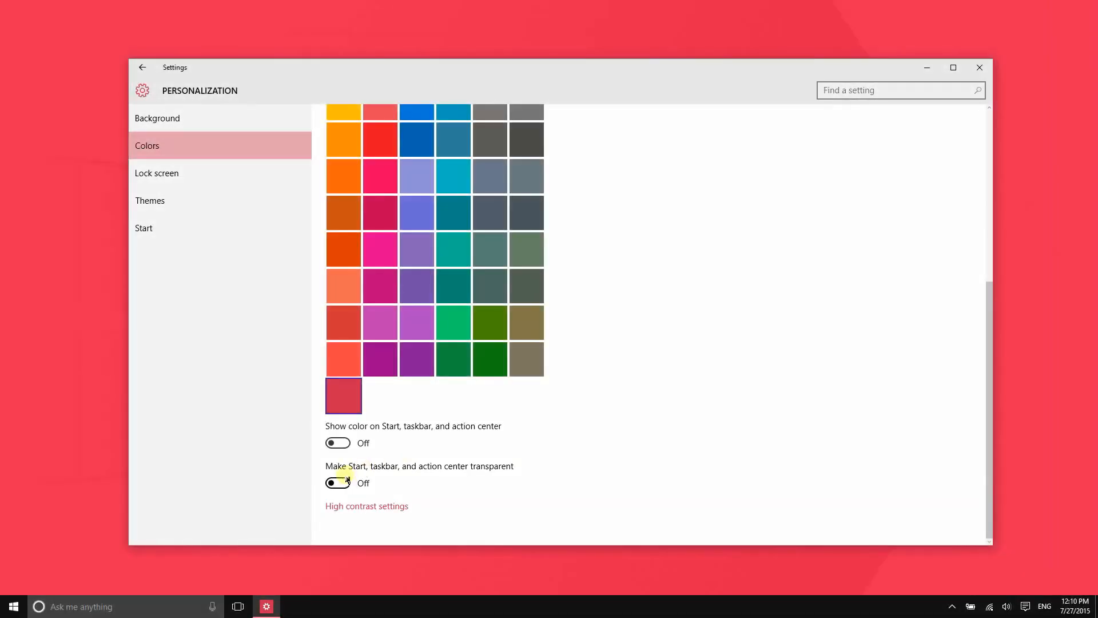
{"action": "left_click", "coordinate": [346, 482]}
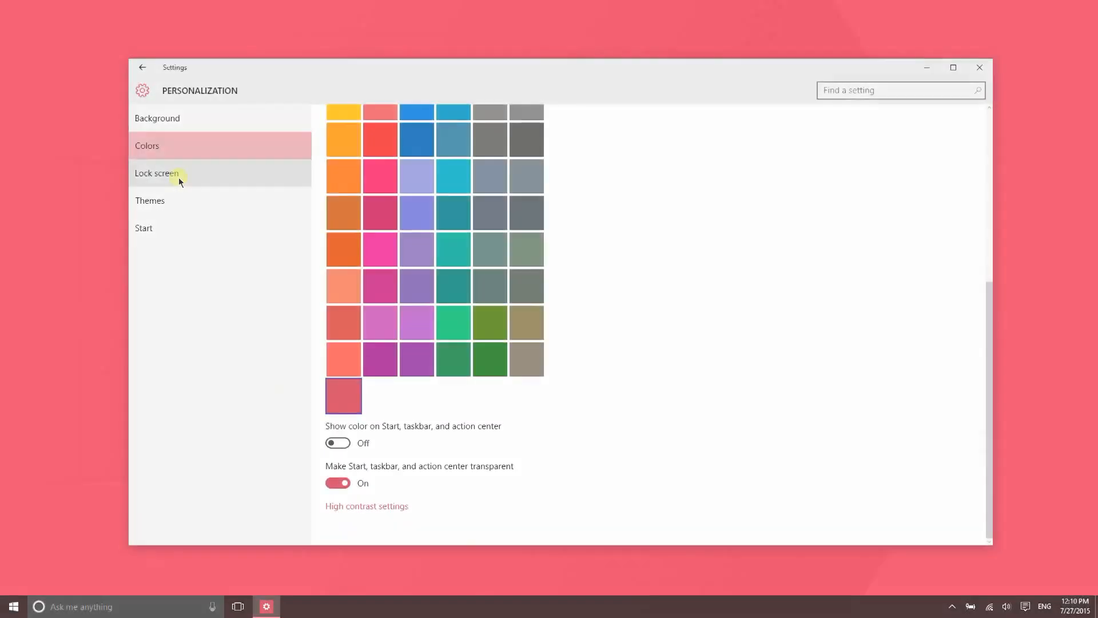
Step: Open the lock screen settings and view the available background types
{"action": "left_click", "coordinate": [179, 178]}
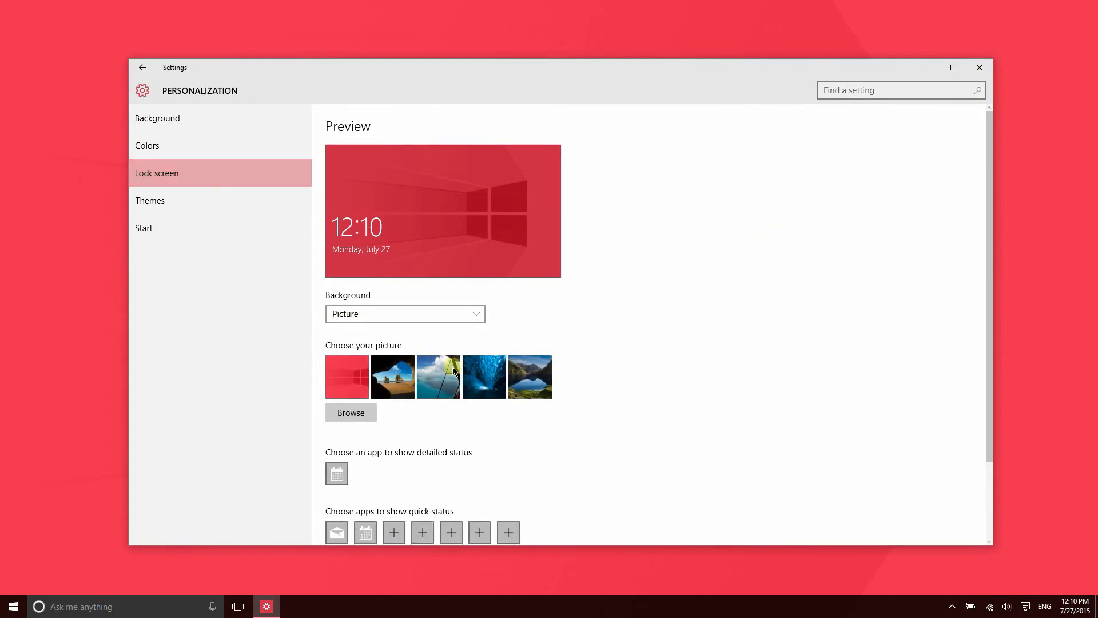
{"action": "left_click", "coordinate": [428, 316]}
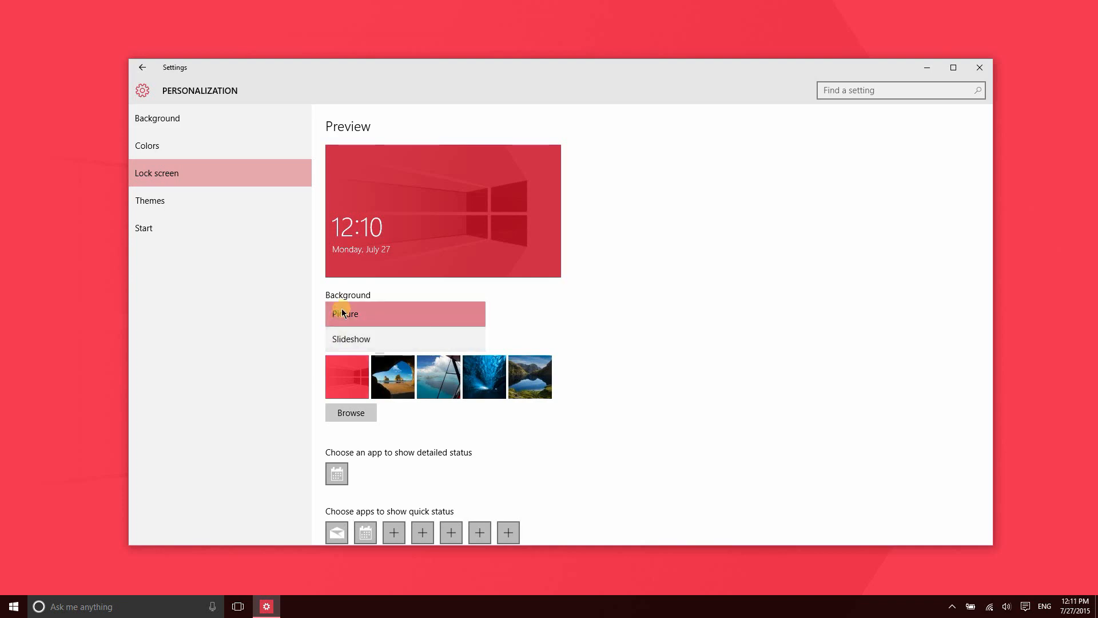
{"action": "left_click", "coordinate": [283, 367]}
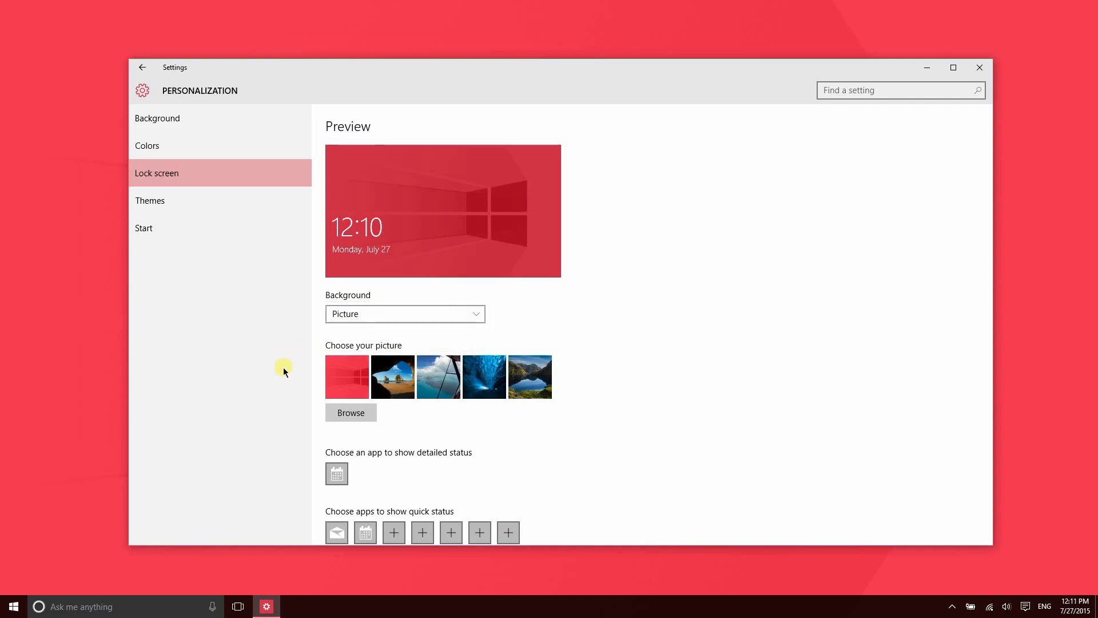
Step: Try the Slideshow background for the lock screen and switch back to Picture
{"action": "left_click", "coordinate": [345, 314]}
{"action": "left_click", "coordinate": [342, 338]}
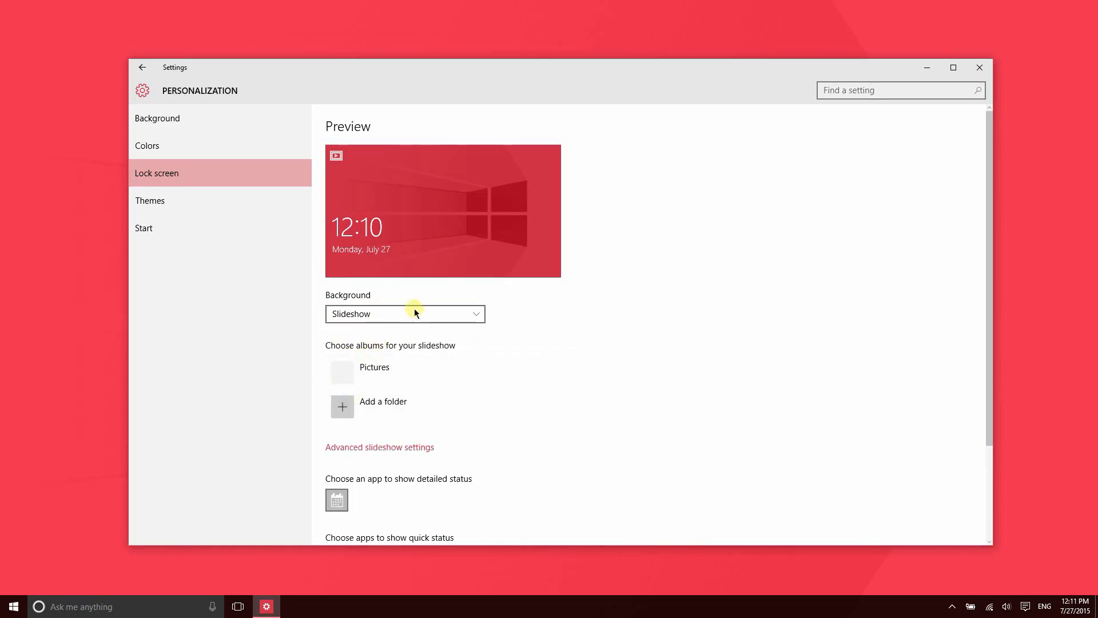
{"action": "left_click", "coordinate": [378, 327]}
{"action": "left_click", "coordinate": [380, 293]}
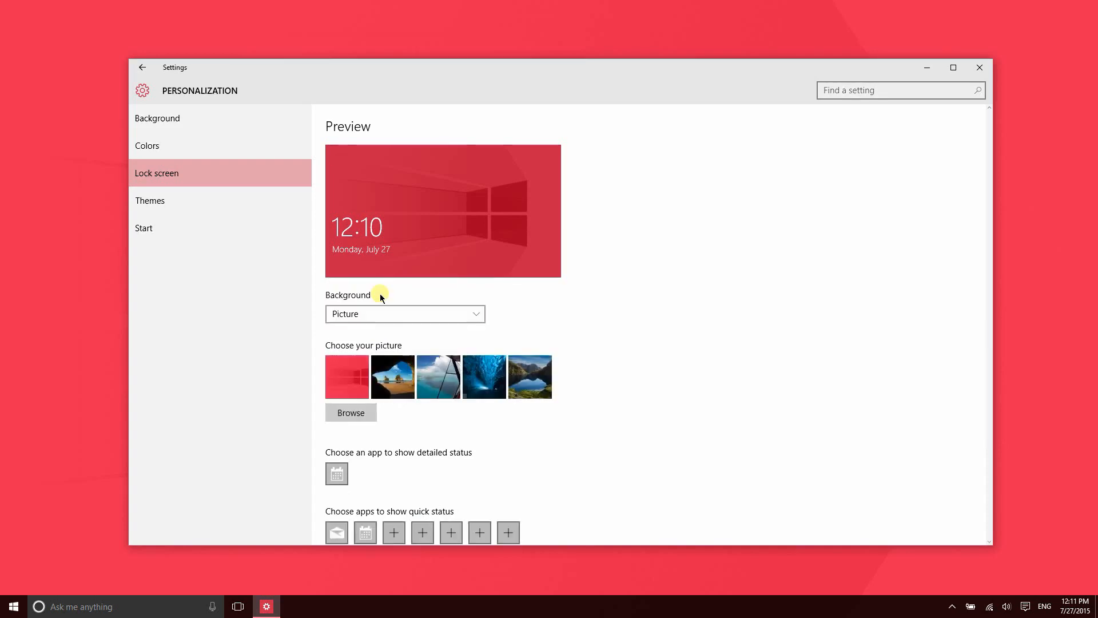
Step: Review the apps available for the lock screen's detailed status, leaving Calendar selected
{"action": "scroll", "coordinate": [717, 374], "scroll_direction": "down", "scroll_amount": 2}
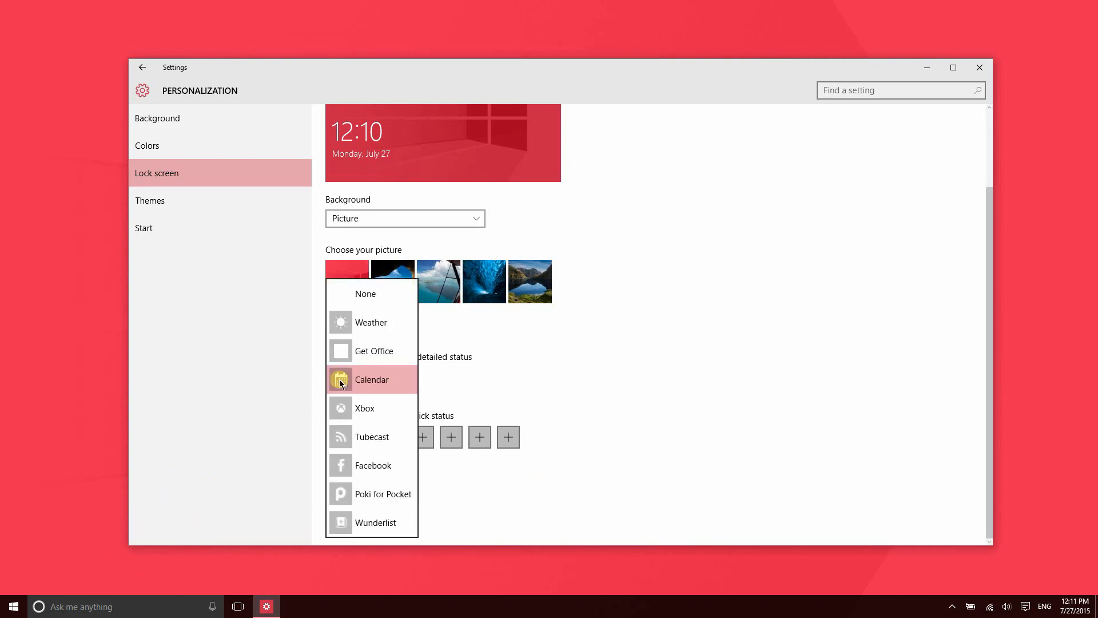
{"action": "left_click", "coordinate": [369, 386]}
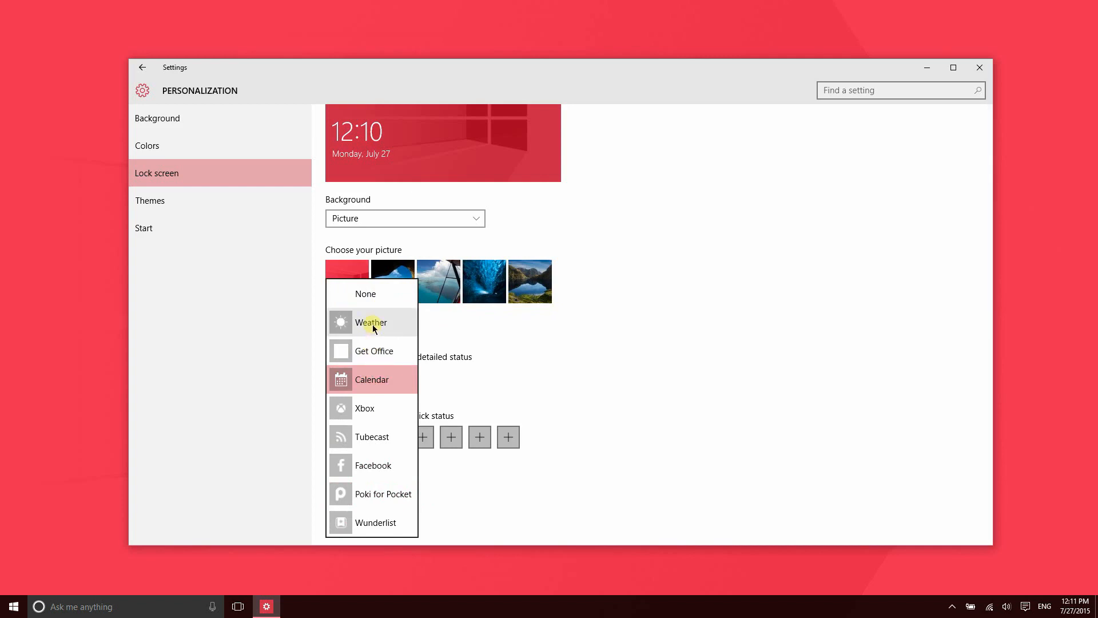
{"action": "left_click", "coordinate": [371, 387]}
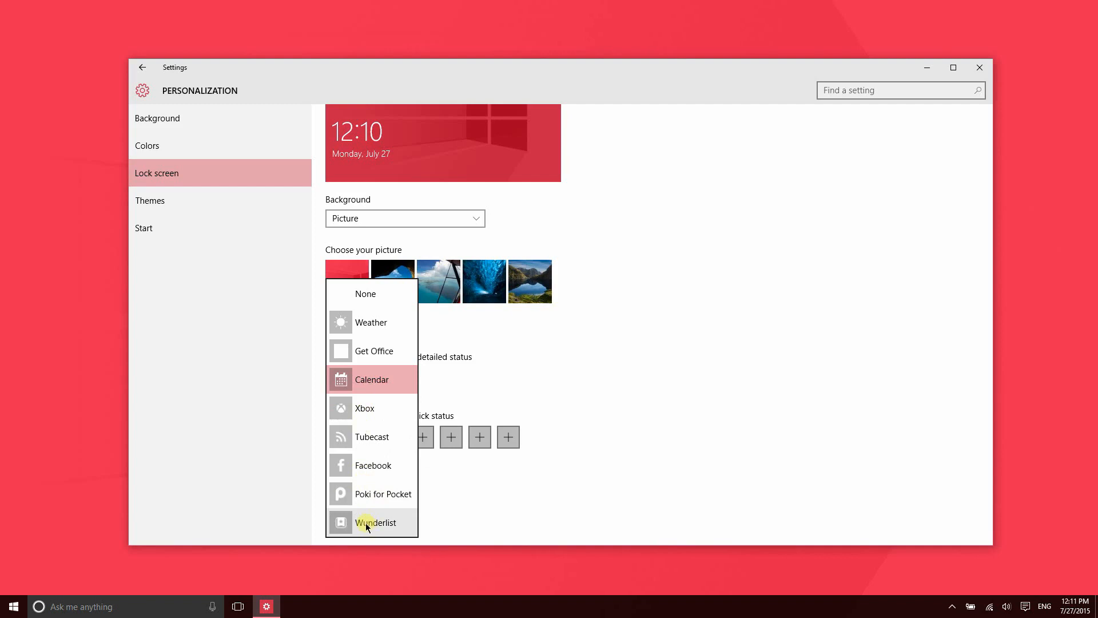
{"action": "left_click", "coordinate": [686, 378]}
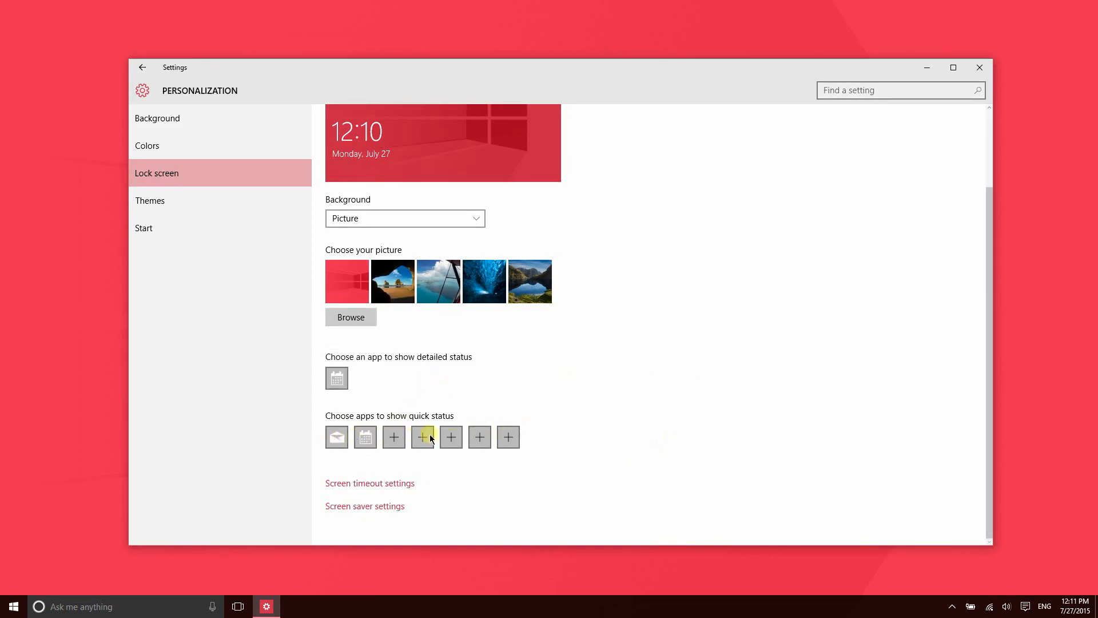
Step: Set the lock screen's quick status apps following Mail to Xbox, Weather, Tweetium, and Wunderlist, in that order
{"action": "left_click", "coordinate": [365, 436]}
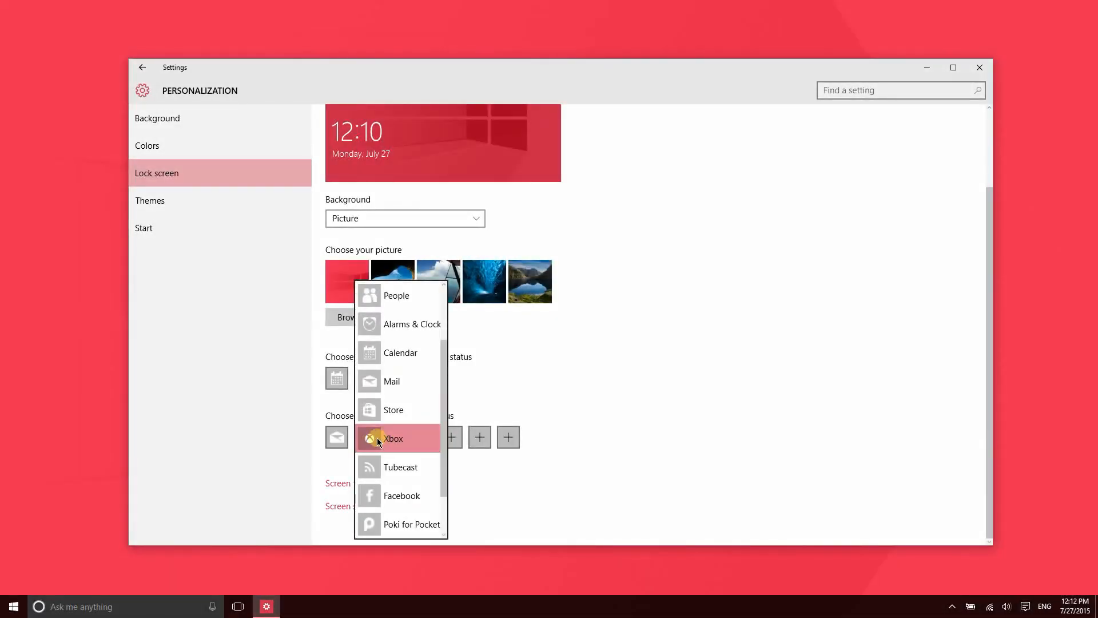
{"action": "left_click", "coordinate": [381, 440]}
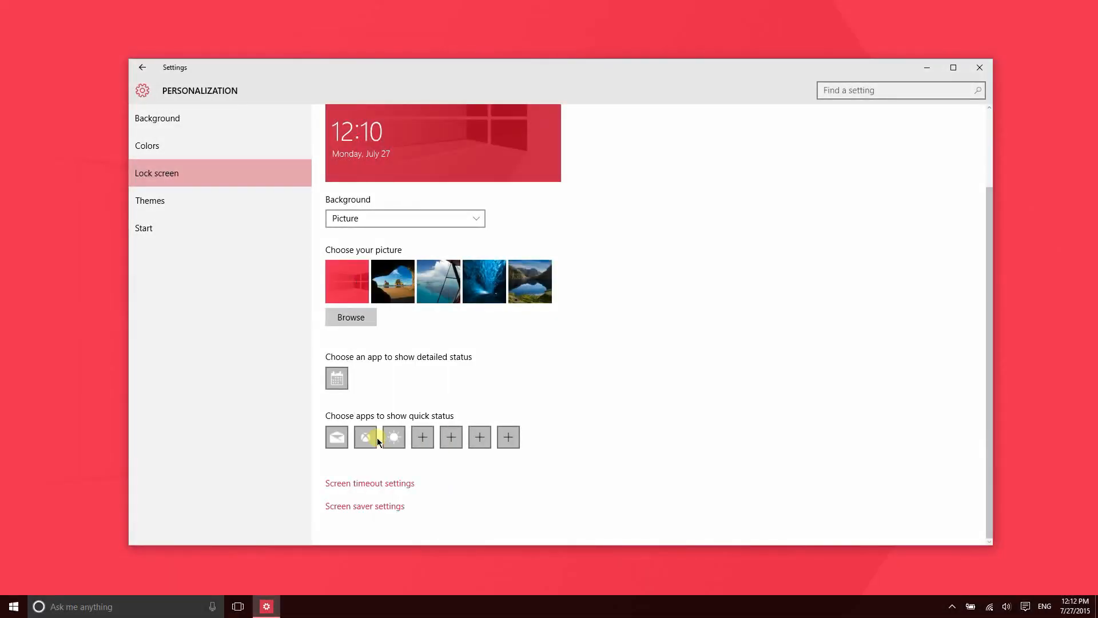
{"action": "left_click", "coordinate": [423, 436]}
{"action": "scroll", "coordinate": [442, 411], "scroll_direction": "down", "scroll_amount": 2}
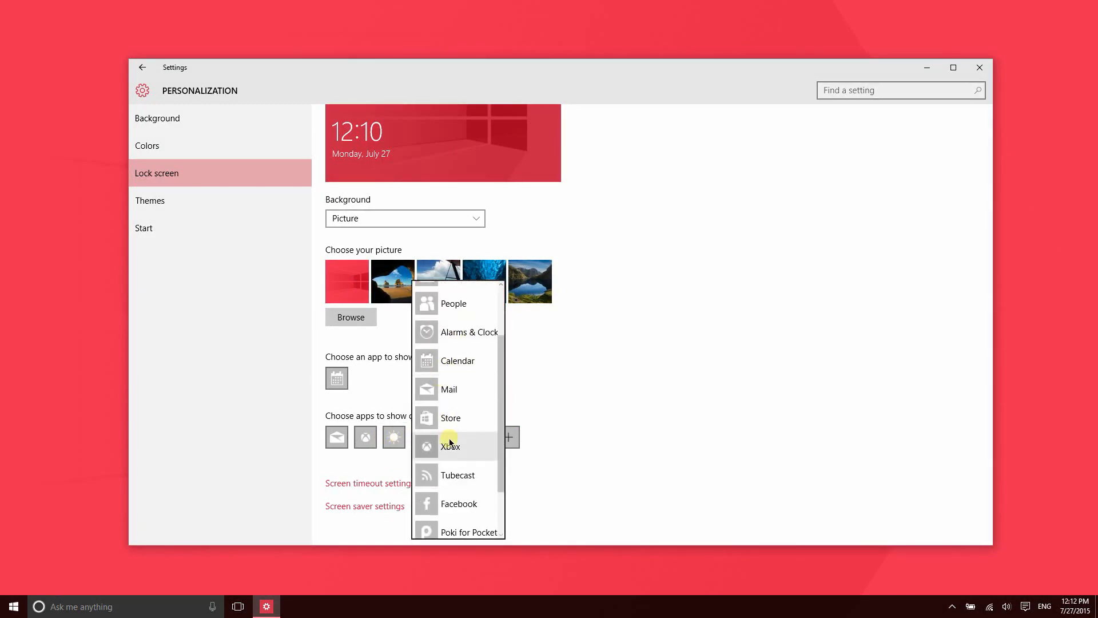
{"action": "scroll", "coordinate": [448, 444], "scroll_direction": "down", "scroll_amount": 2}
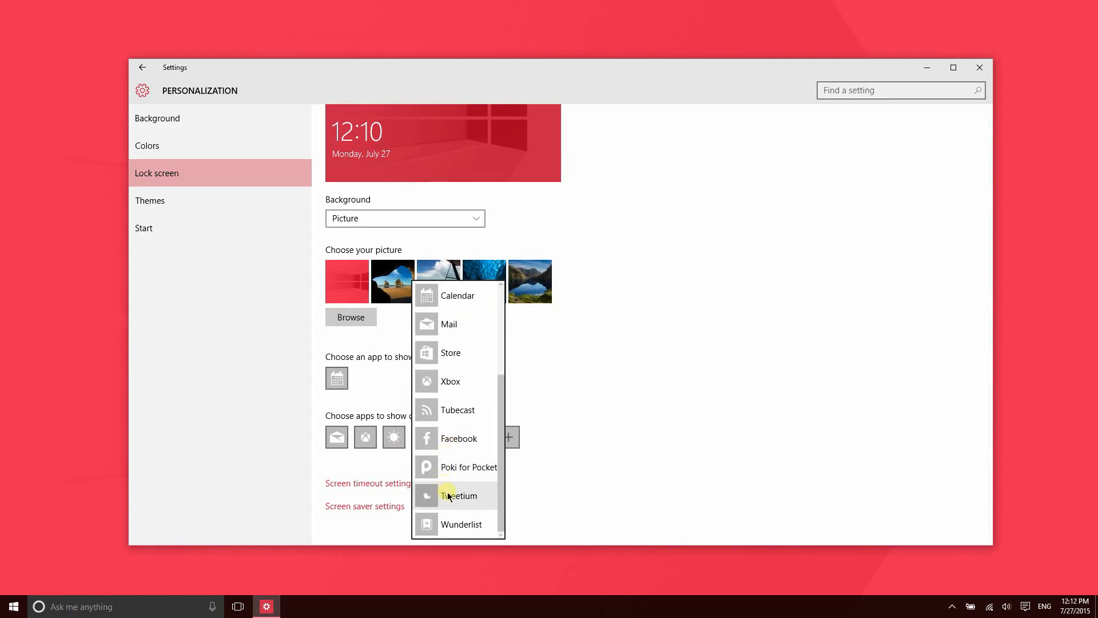
{"action": "left_click", "coordinate": [448, 495]}
{"action": "left_click", "coordinate": [455, 441]}
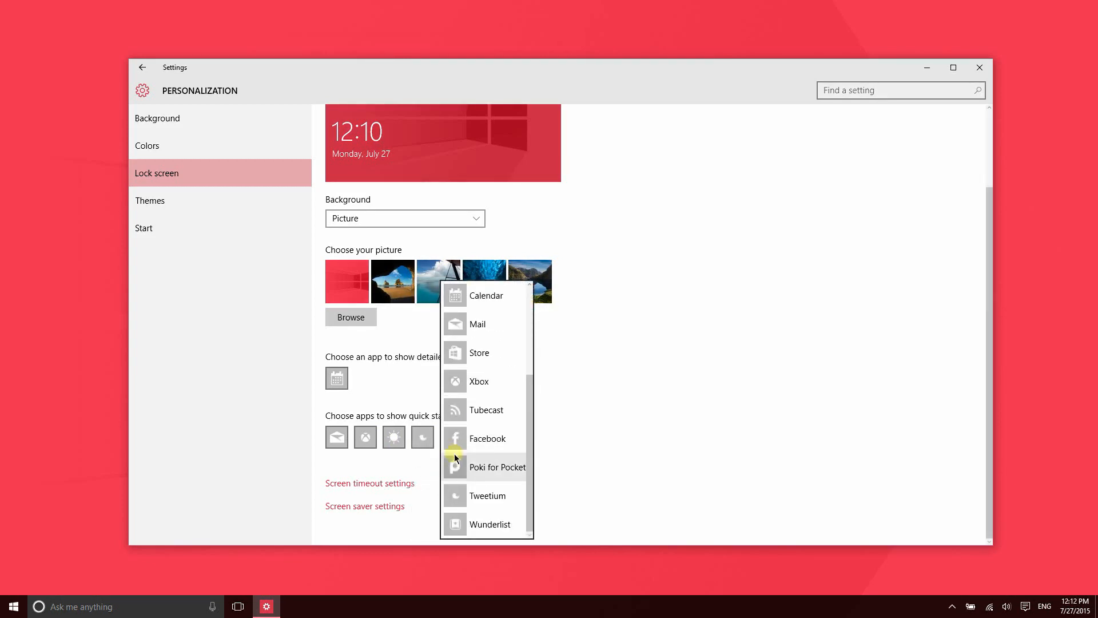
{"action": "left_click", "coordinate": [472, 526]}
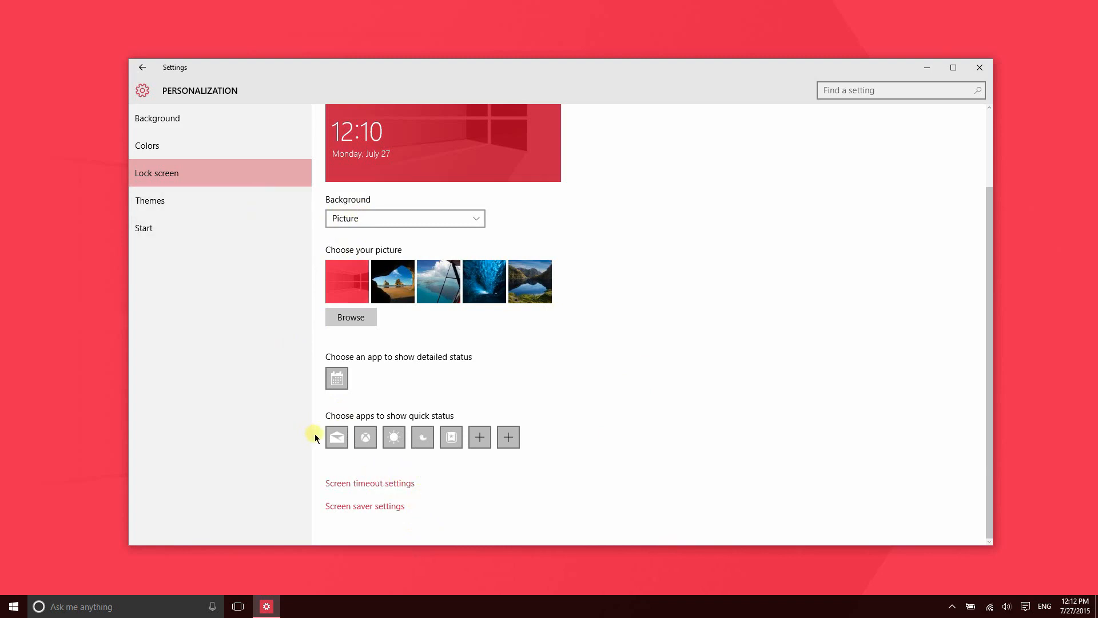
Step: Open the theme settings, look through the personal, Windows default, and high contrast themes, and close the window
{"action": "left_click", "coordinate": [197, 202]}
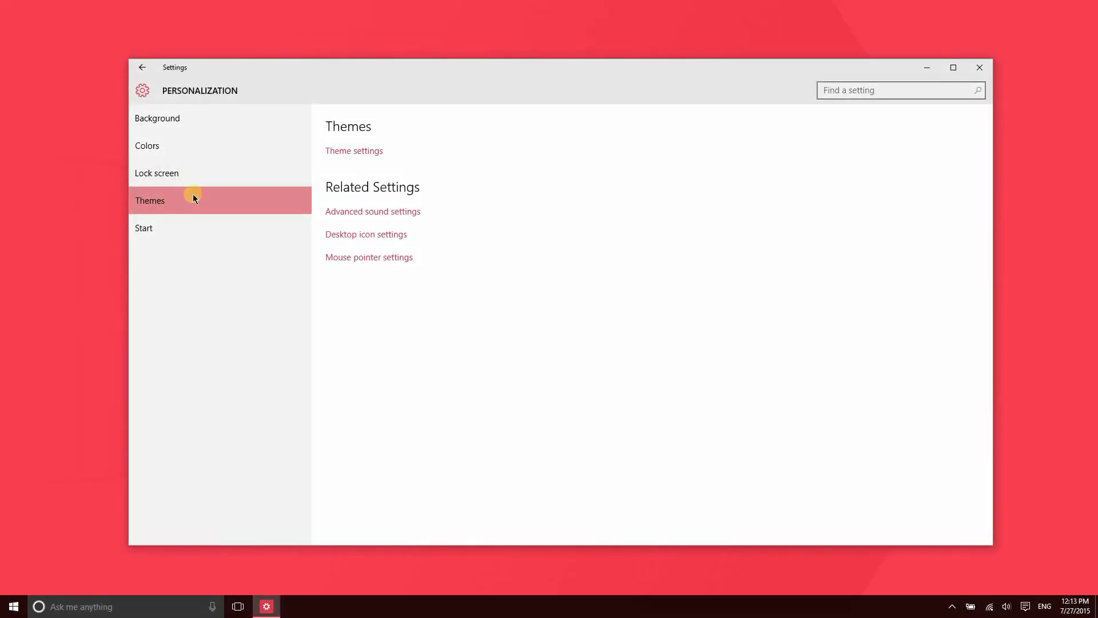
{"action": "left_click", "coordinate": [351, 151]}
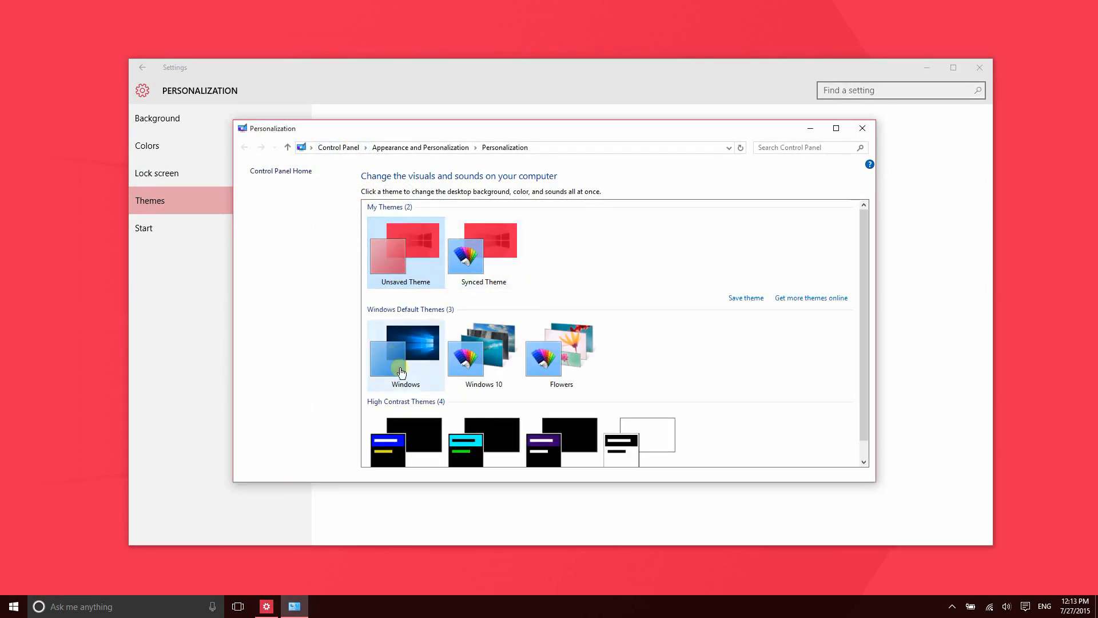
{"action": "scroll", "coordinate": [620, 319], "scroll_direction": "down", "scroll_amount": 1}
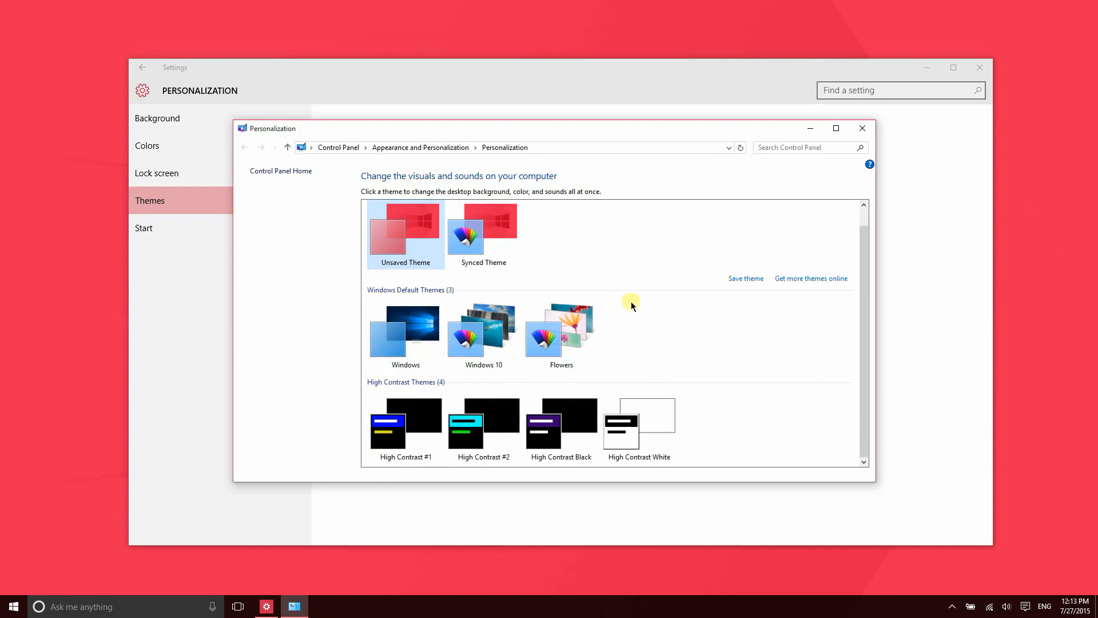
{"action": "scroll", "coordinate": [800, 338], "scroll_direction": "up", "scroll_amount": 1}
{"action": "scroll", "coordinate": [612, 290], "scroll_direction": "down", "scroll_amount": 1}
{"action": "scroll", "coordinate": [661, 215], "scroll_direction": "up", "scroll_amount": 1}
{"action": "left_click", "coordinate": [862, 128]}
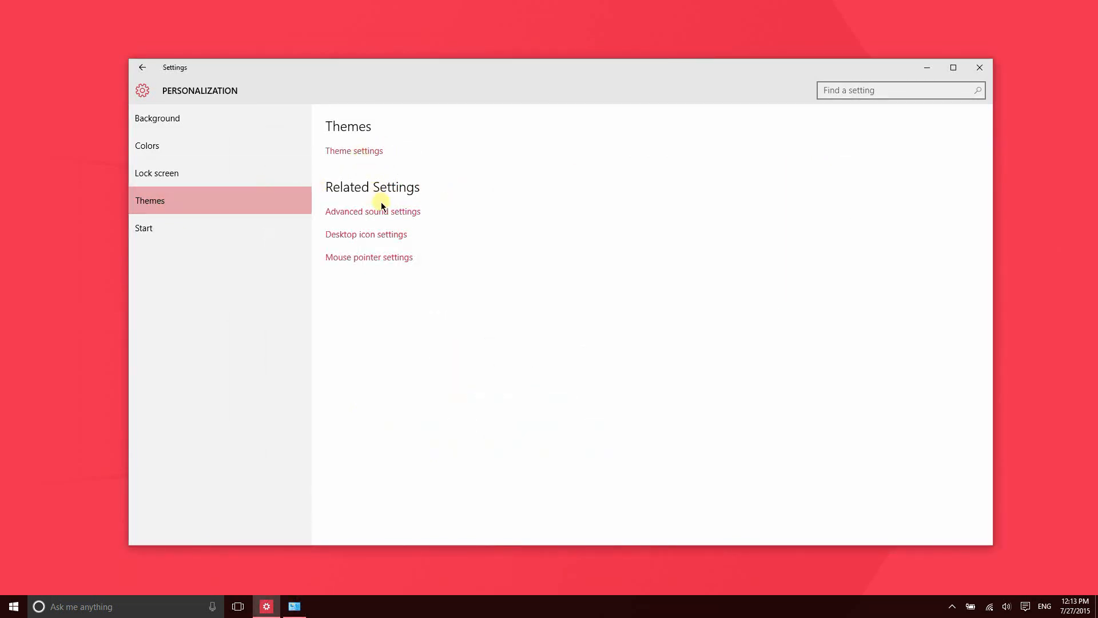
Step: Open the desktop icon settings and show the Computer and Recycle Bin icons on the desktop
{"action": "left_click", "coordinate": [378, 239]}
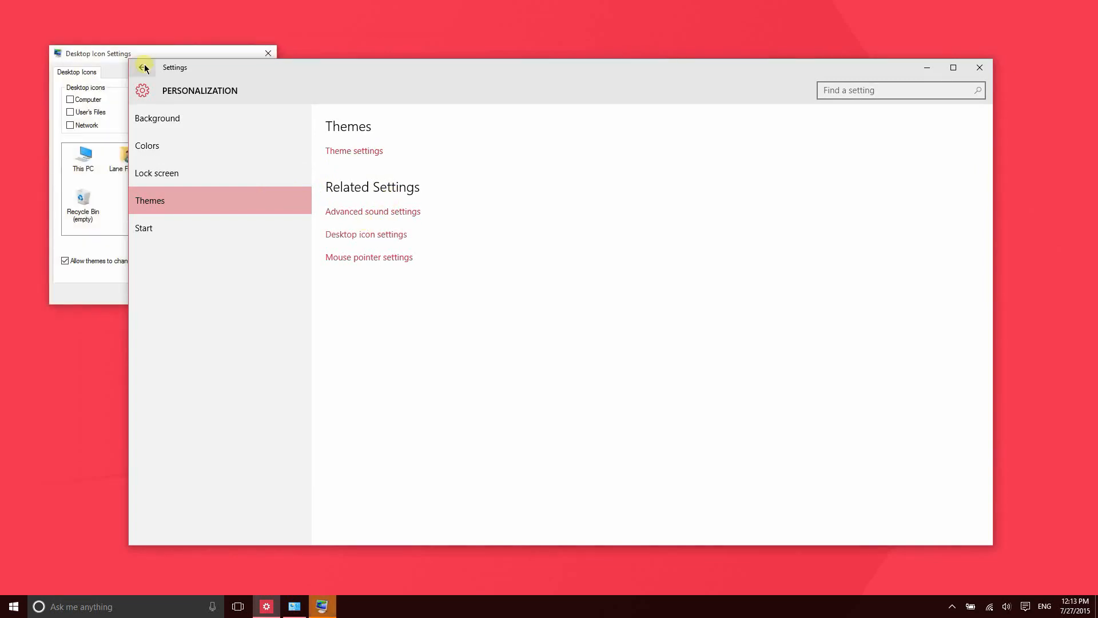
{"action": "left_click_drag", "start_coordinate": [150, 49], "coordinate": [455, 39]}
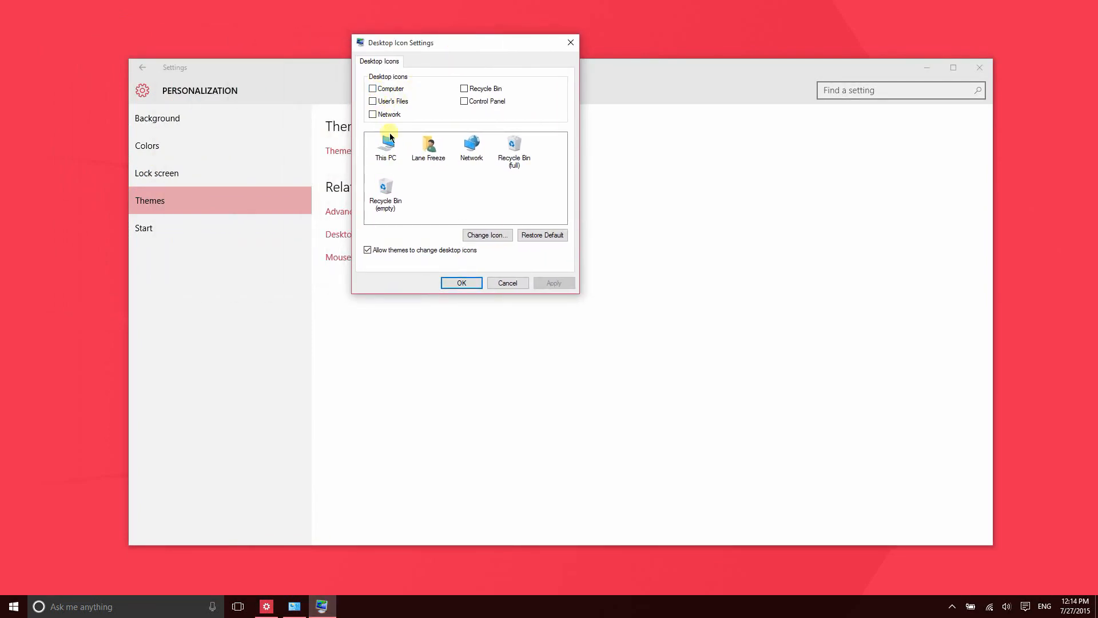
{"action": "left_click", "coordinate": [390, 89]}
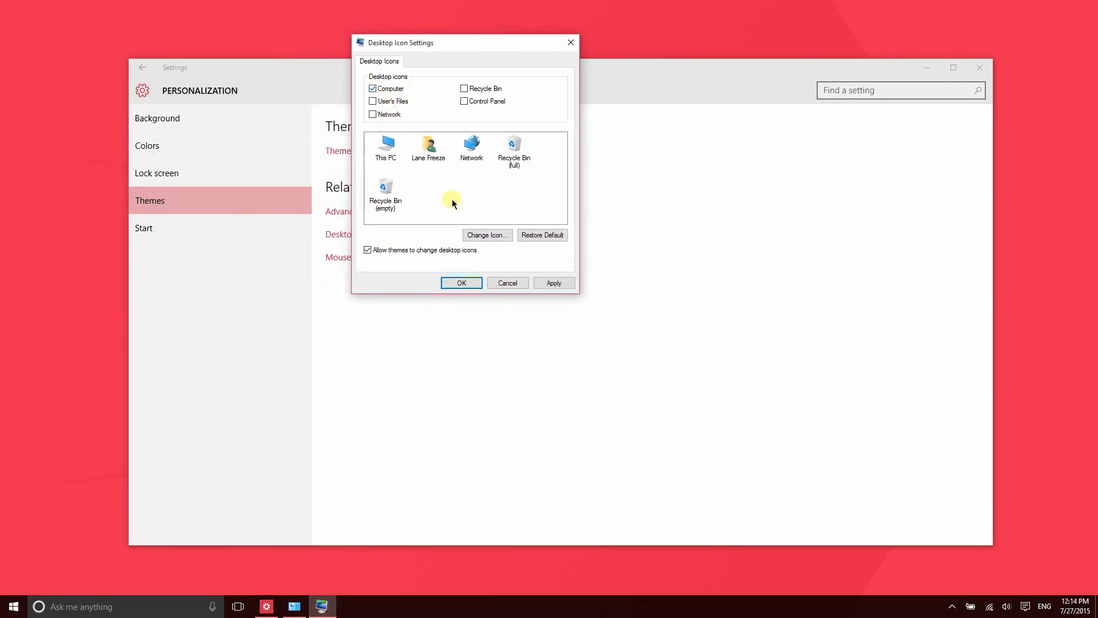
{"action": "left_click", "coordinate": [553, 282]}
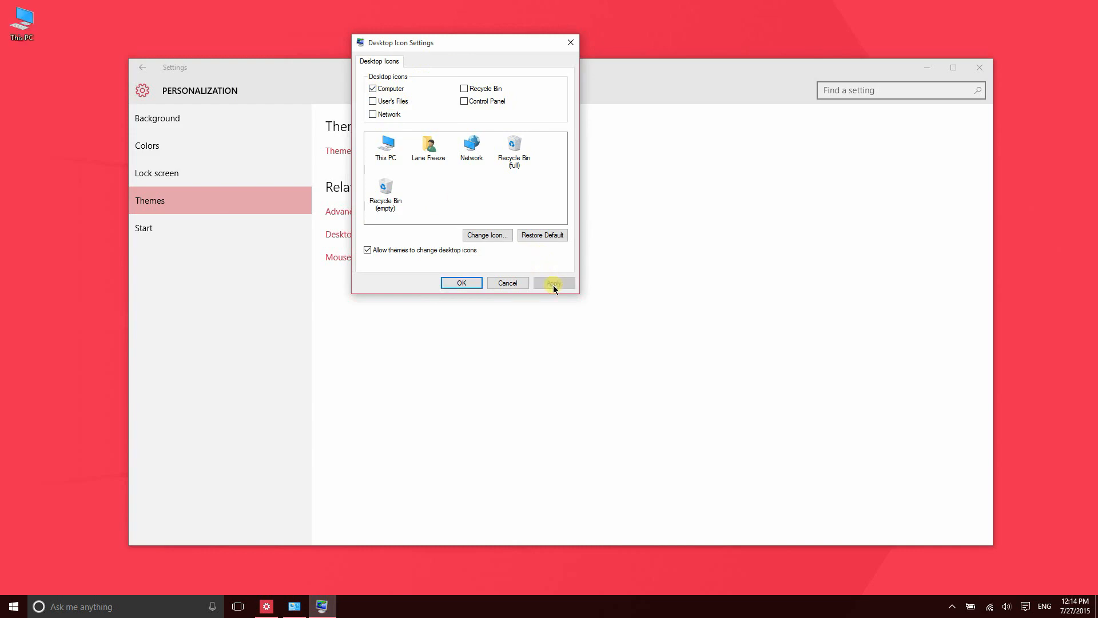
{"action": "left_click", "coordinate": [482, 88]}
{"action": "left_click", "coordinate": [554, 283]}
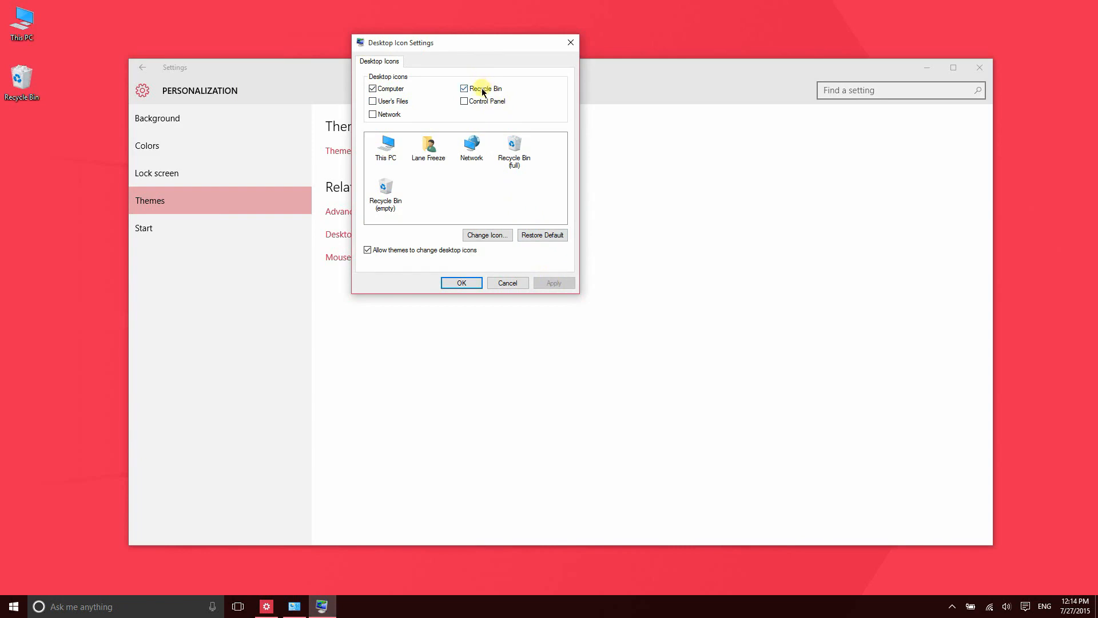
Step: Remove the Recycle Bin and Computer icons from the desktop and close the desktop icon settings
{"action": "left_click", "coordinate": [482, 89]}
{"action": "left_click", "coordinate": [400, 88]}
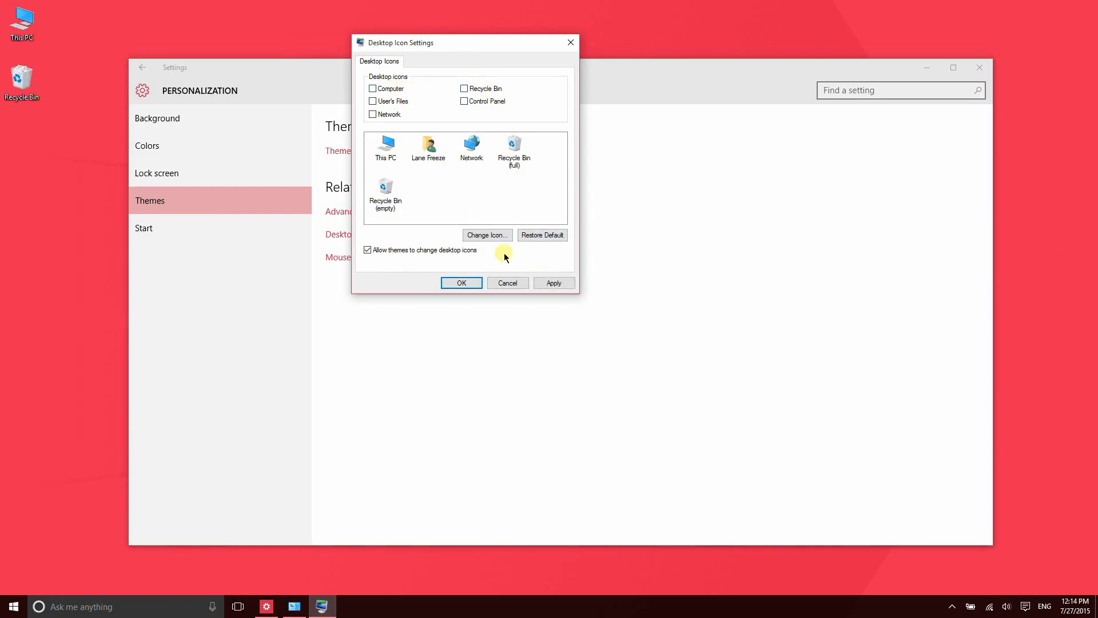
{"action": "left_click", "coordinate": [553, 284]}
{"action": "left_click", "coordinate": [465, 282]}
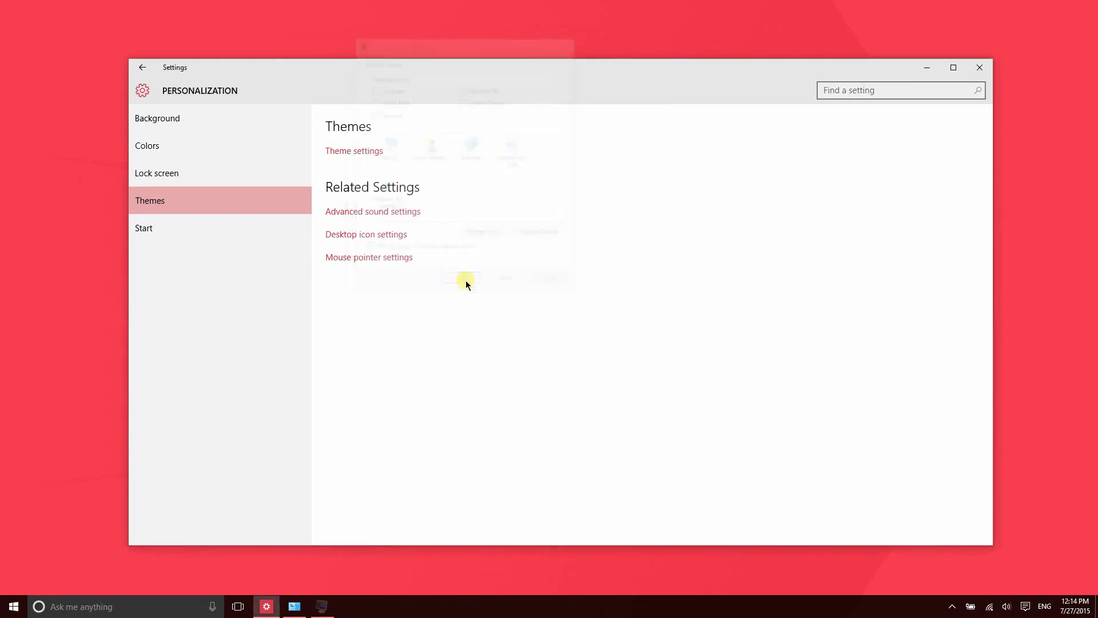
Step: Open the mouse pointer settings, view the pointer scheme options, and close them without changes
{"action": "left_click", "coordinate": [404, 259]}
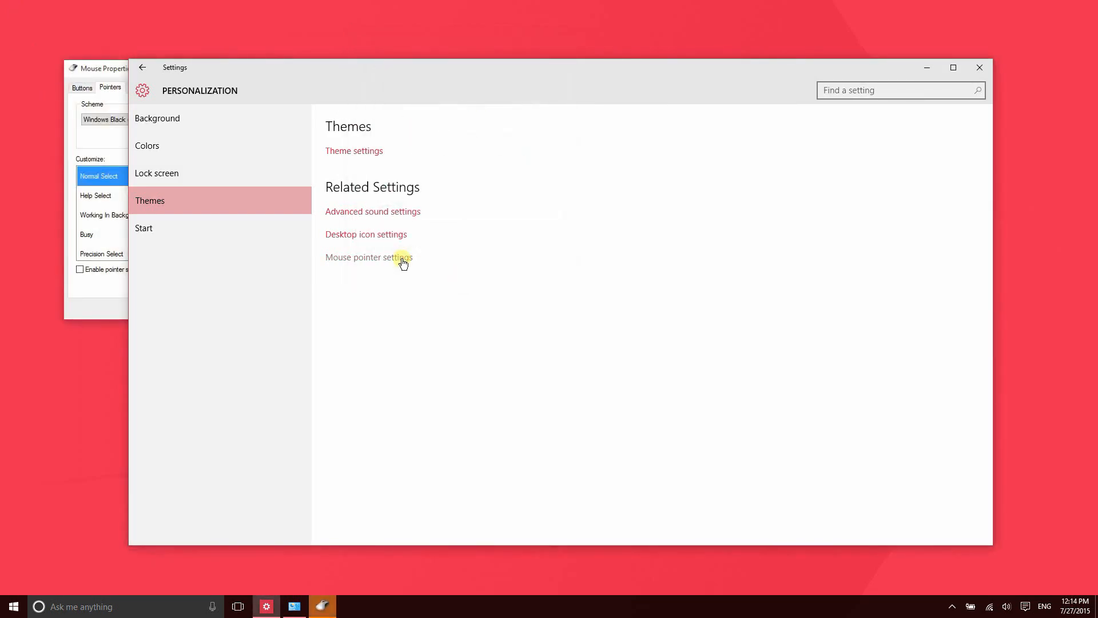
{"action": "left_click", "coordinate": [107, 69]}
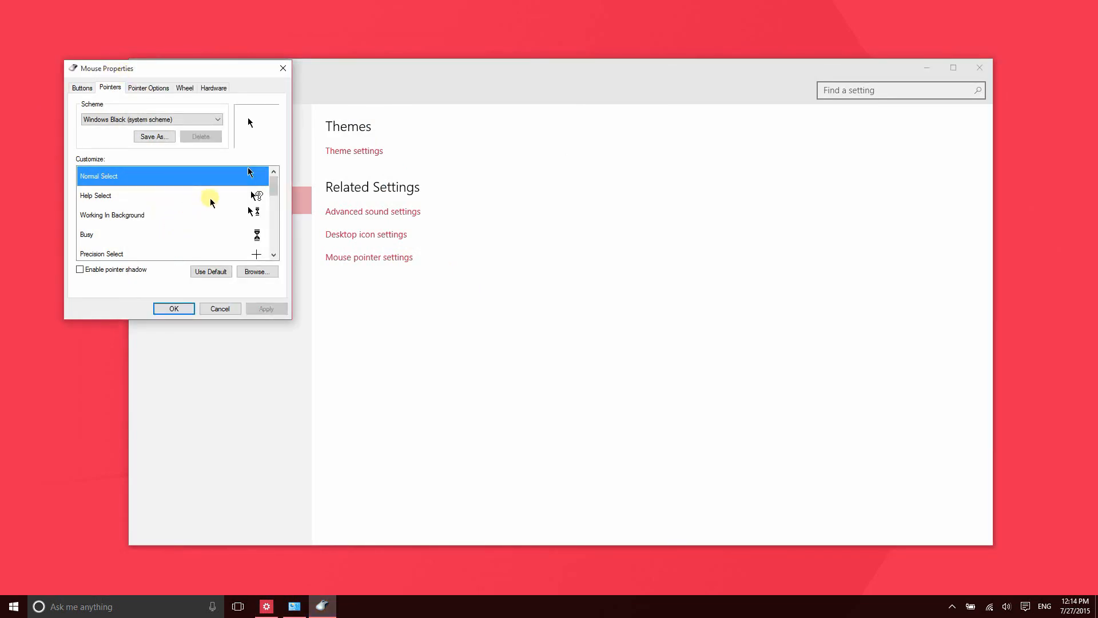
{"action": "left_click", "coordinate": [283, 70]}
Step: Open the Start personalization settings and briefly check the Start menu
{"action": "left_click", "coordinate": [218, 235]}
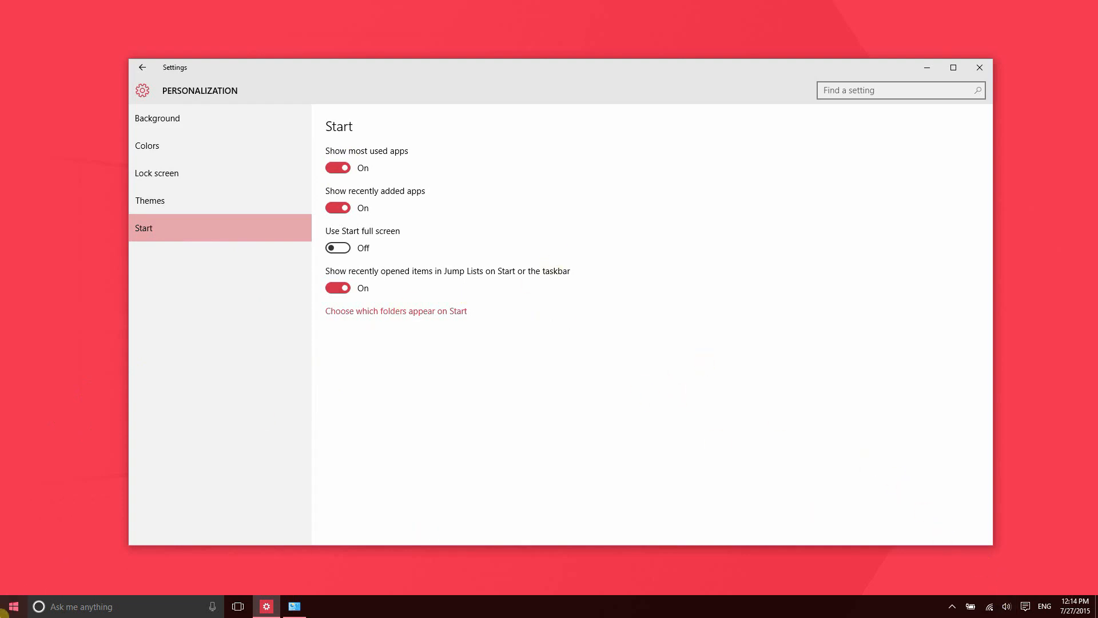
{"action": "left_click", "coordinate": [4, 610]}
{"action": "left_click", "coordinate": [5, 610]}
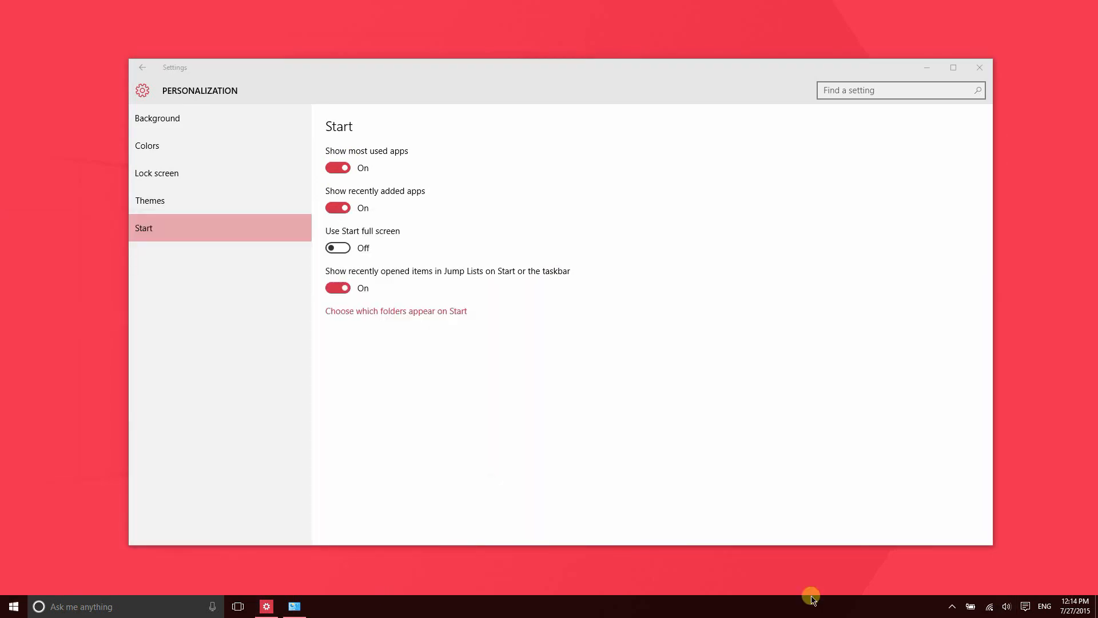
Step: Turn on Tablet mode from the action center and display the full-screen Start with transparency enabled
{"action": "left_click", "coordinate": [1027, 607]}
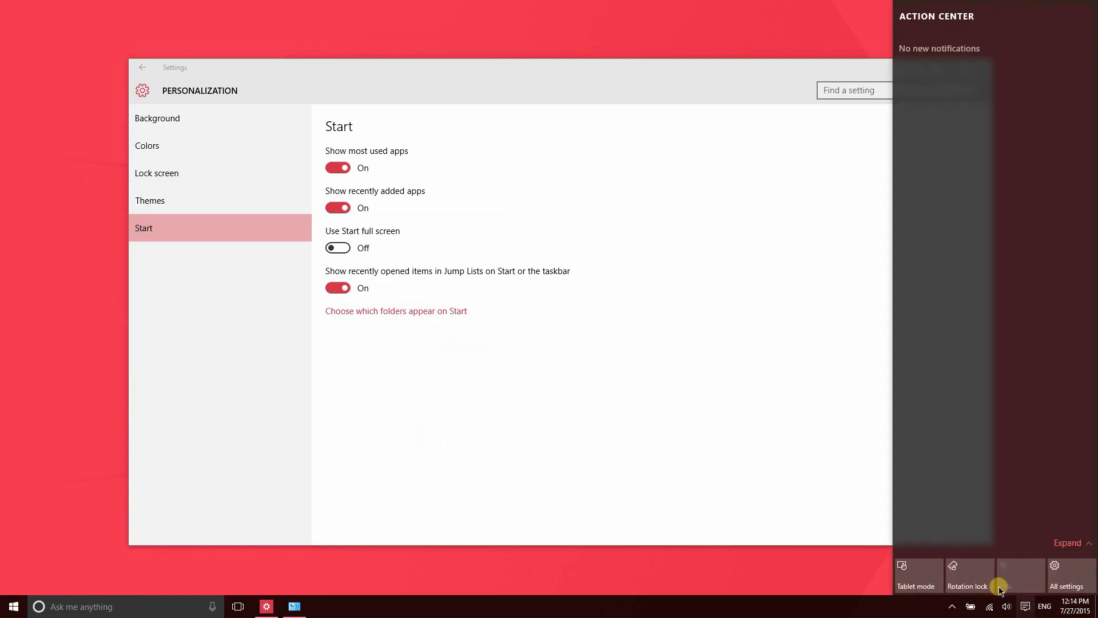
{"action": "left_click", "coordinate": [922, 575]}
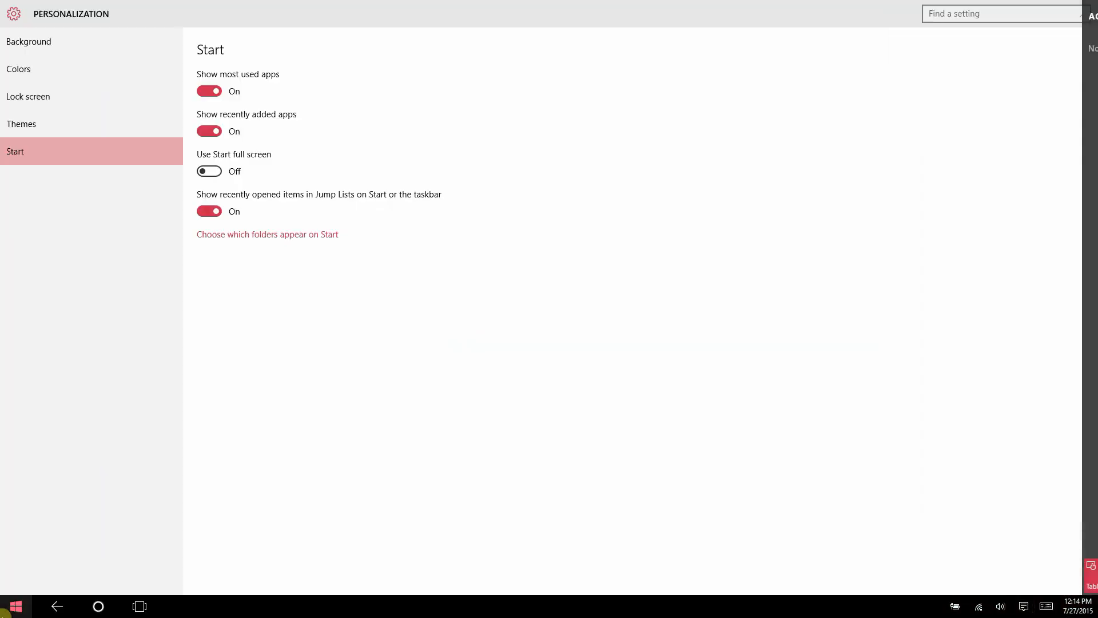
{"action": "left_click", "coordinate": [4, 613]}
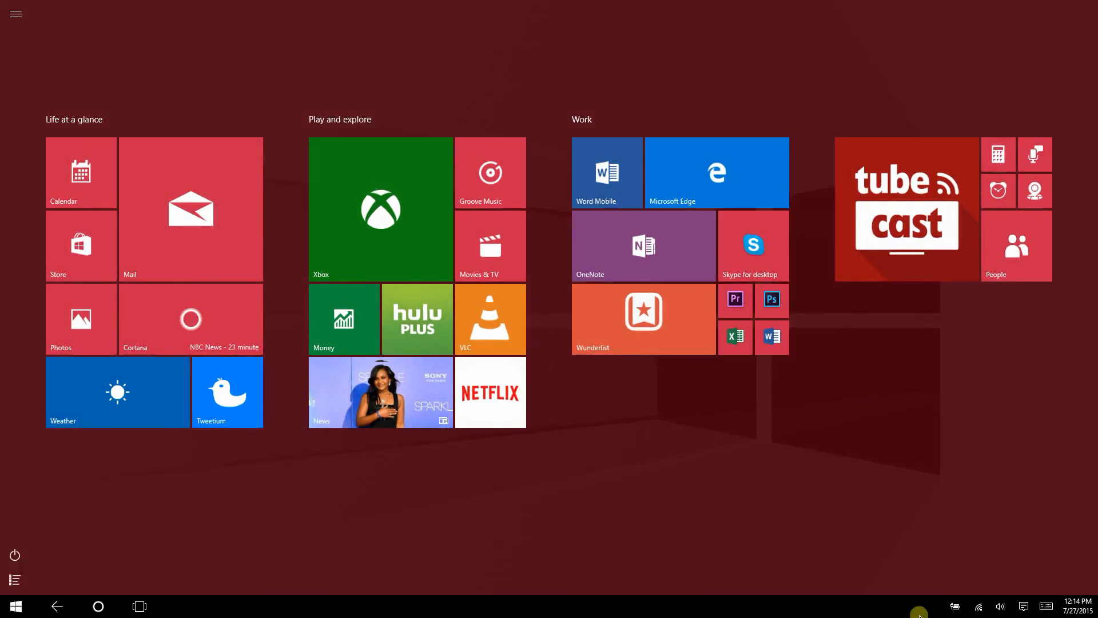
Step: Turn off Tablet mode from the action center and dismiss the Start menu to return to the Start personalization settings
{"action": "left_click", "coordinate": [1023, 607]}
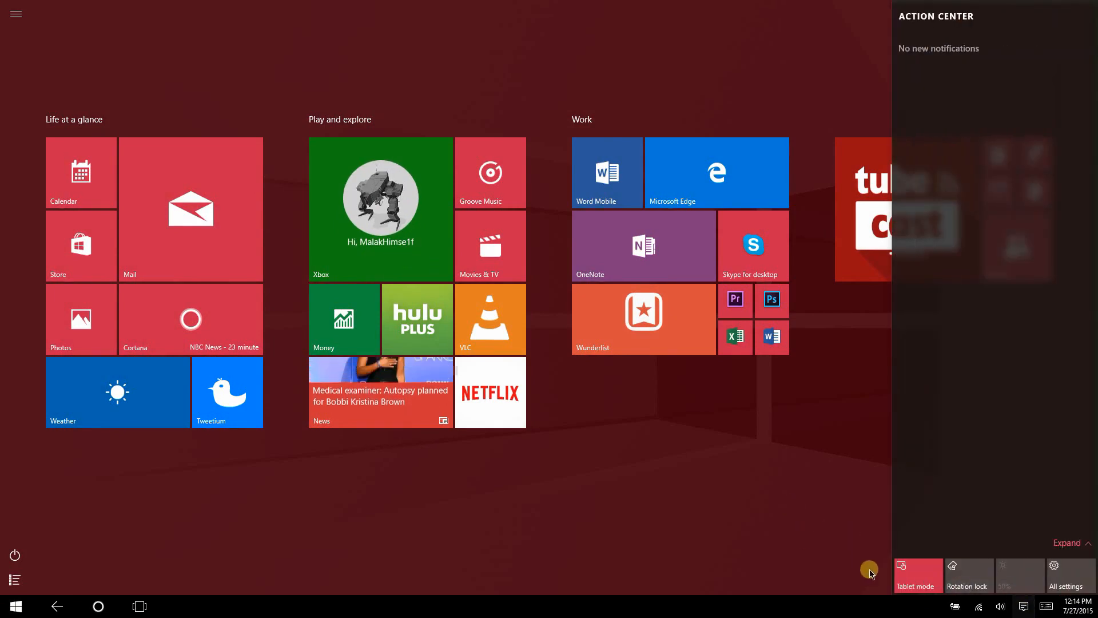
{"action": "left_click", "coordinate": [917, 575]}
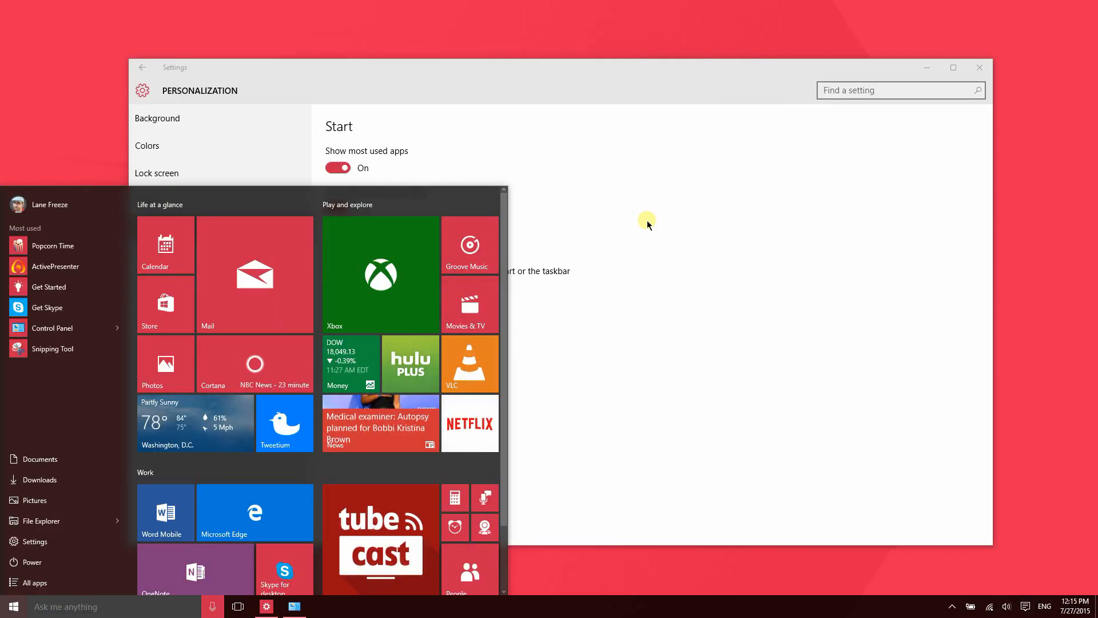
{"action": "left_click", "coordinate": [647, 221]}
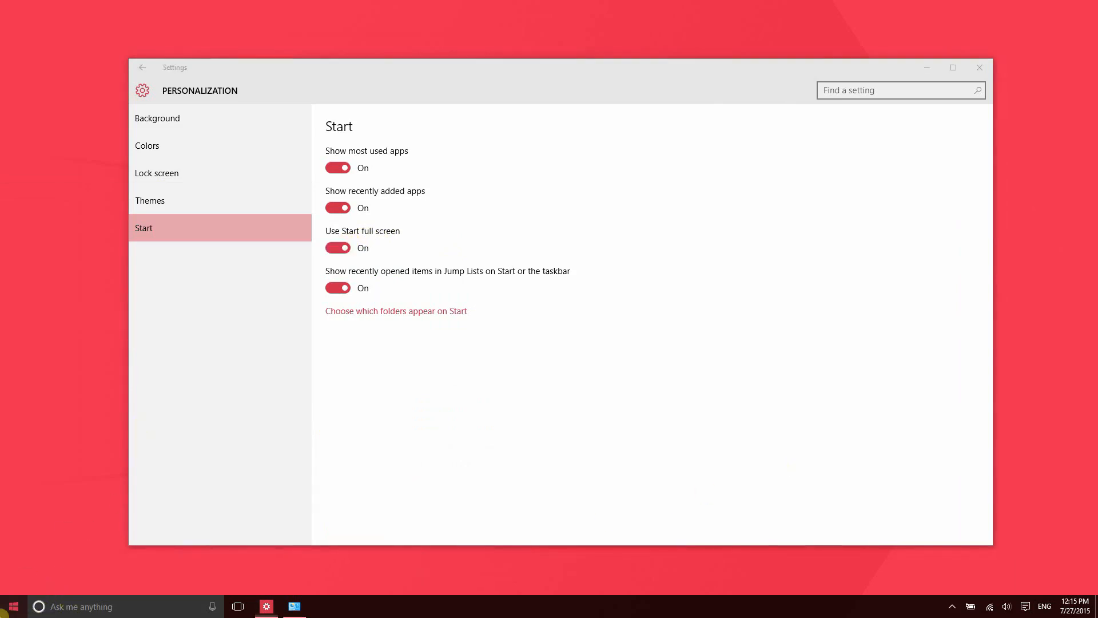
Step: Try Start in full screen, turn Use Start full screen back off, and check the regular Start menu
{"action": "left_click", "coordinate": [7, 605]}
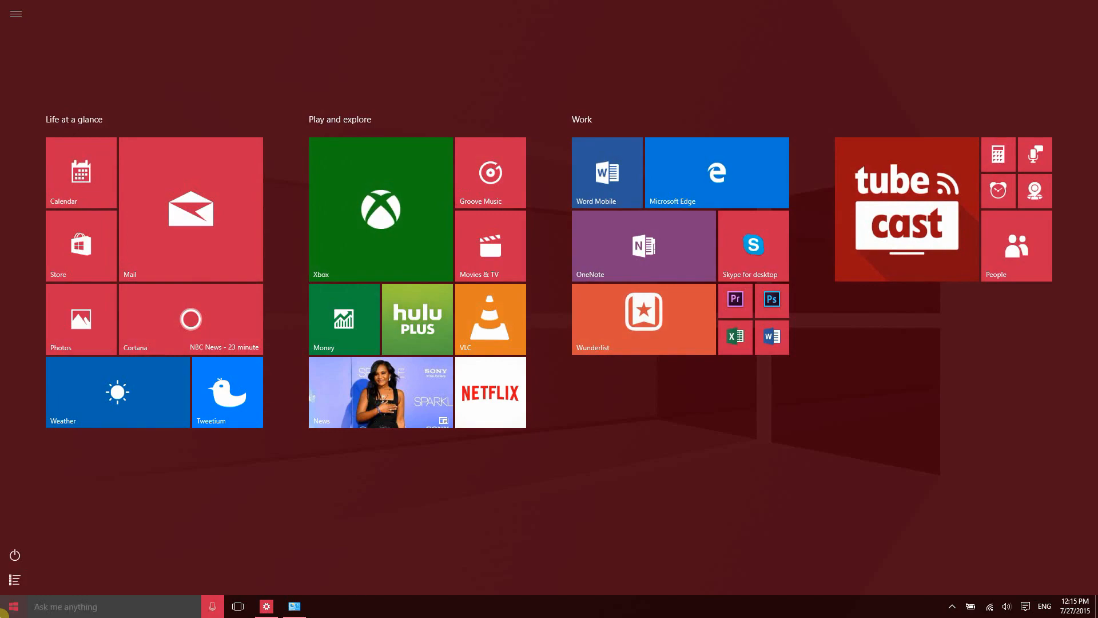
{"action": "left_click", "coordinate": [7, 606]}
{"action": "left_click", "coordinate": [337, 237]}
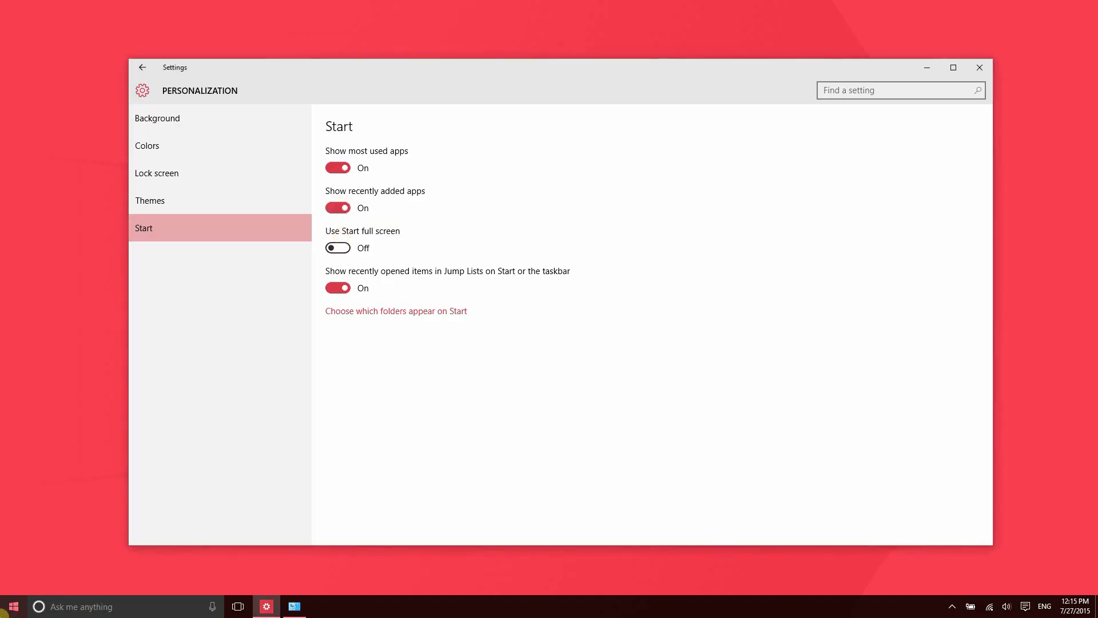
{"action": "left_click", "coordinate": [7, 607]}
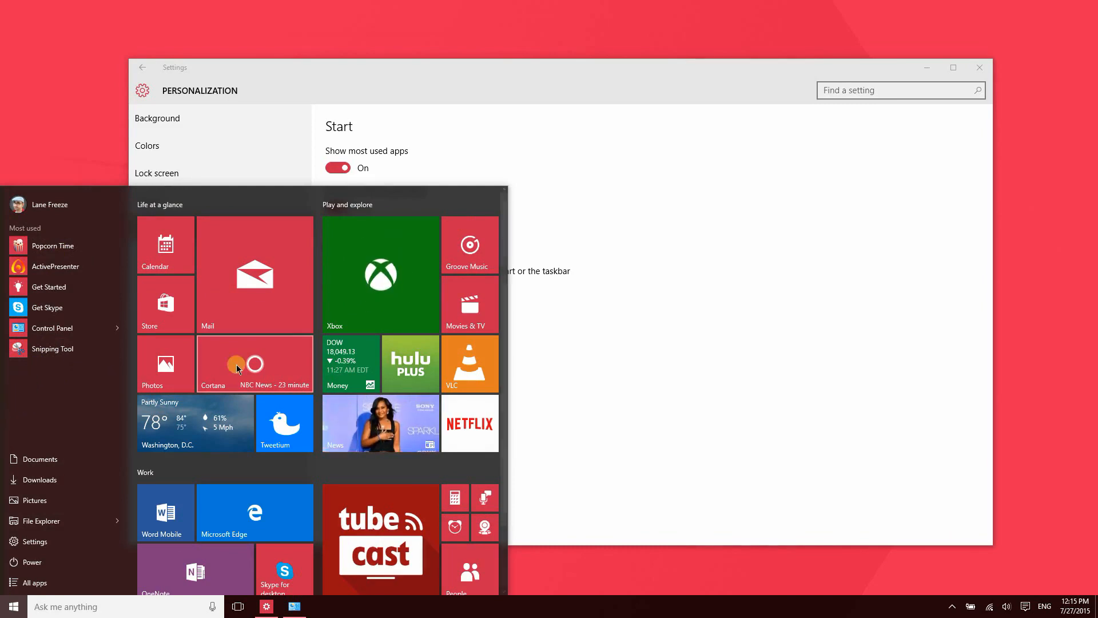
{"action": "left_click", "coordinate": [764, 401]}
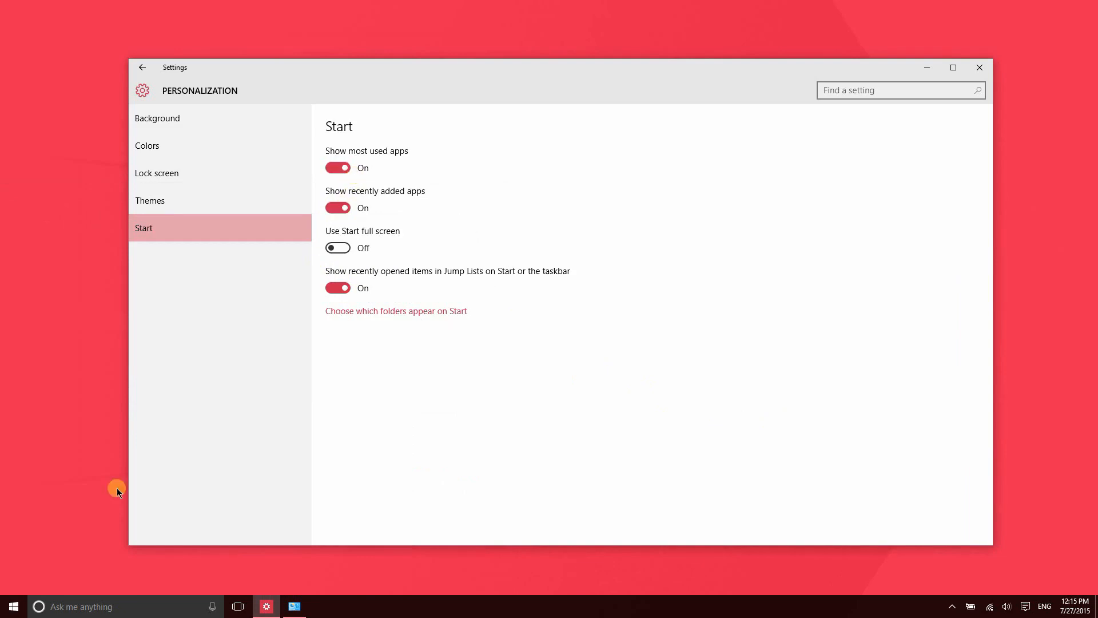
Step: Check the Most used list in the Start menu, turn off Show most used apps, and check the menu again
{"action": "left_click", "coordinate": [14, 606]}
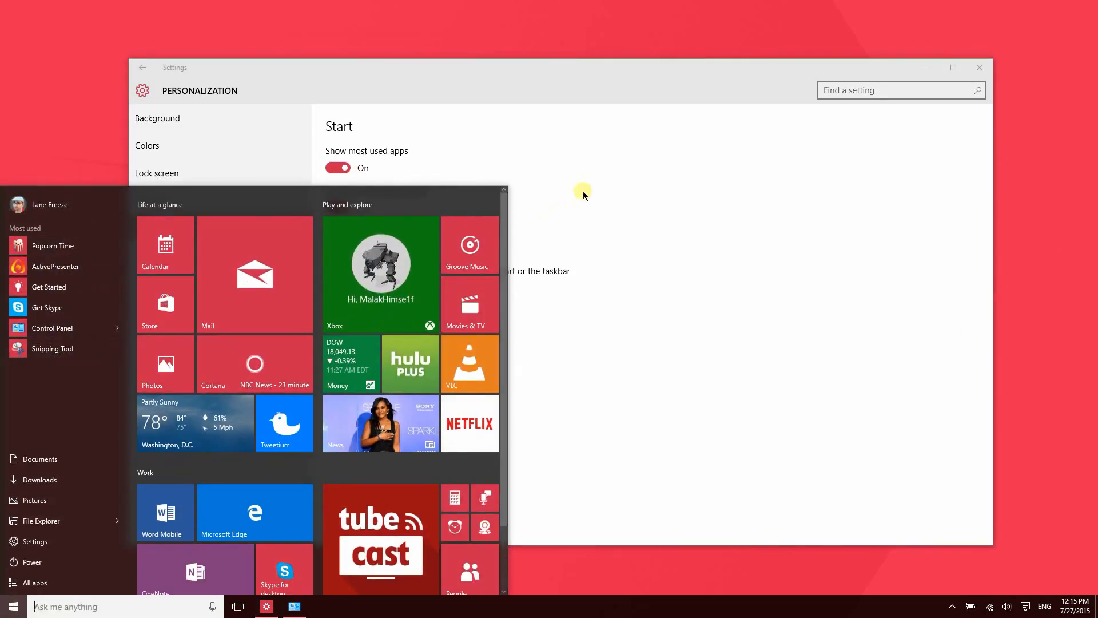
{"action": "left_click", "coordinate": [618, 164]}
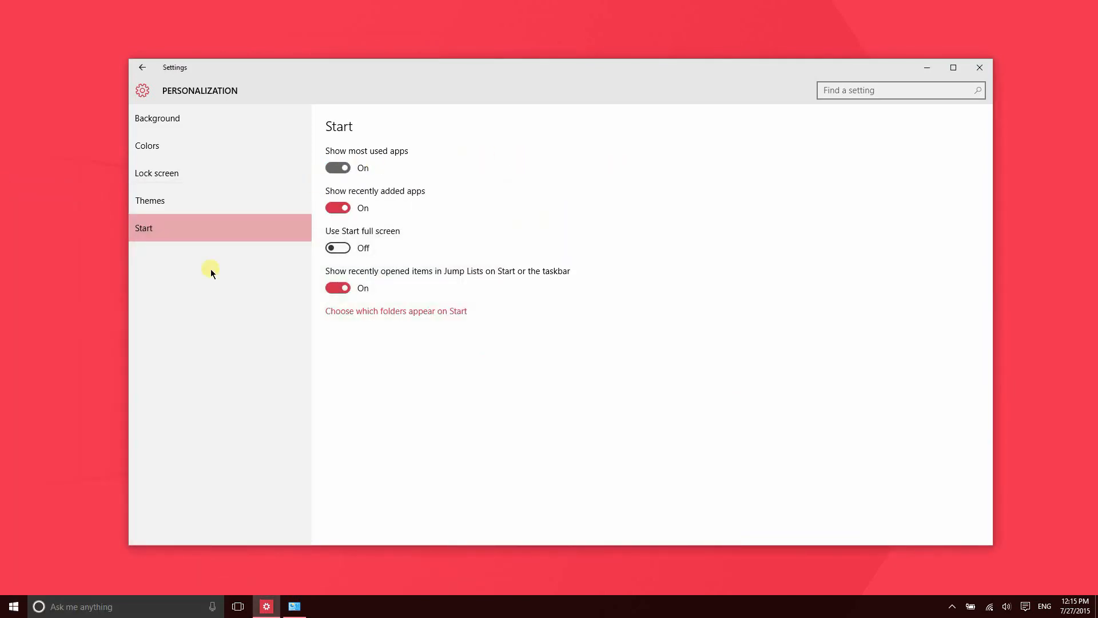
{"action": "left_click", "coordinate": [6, 607]}
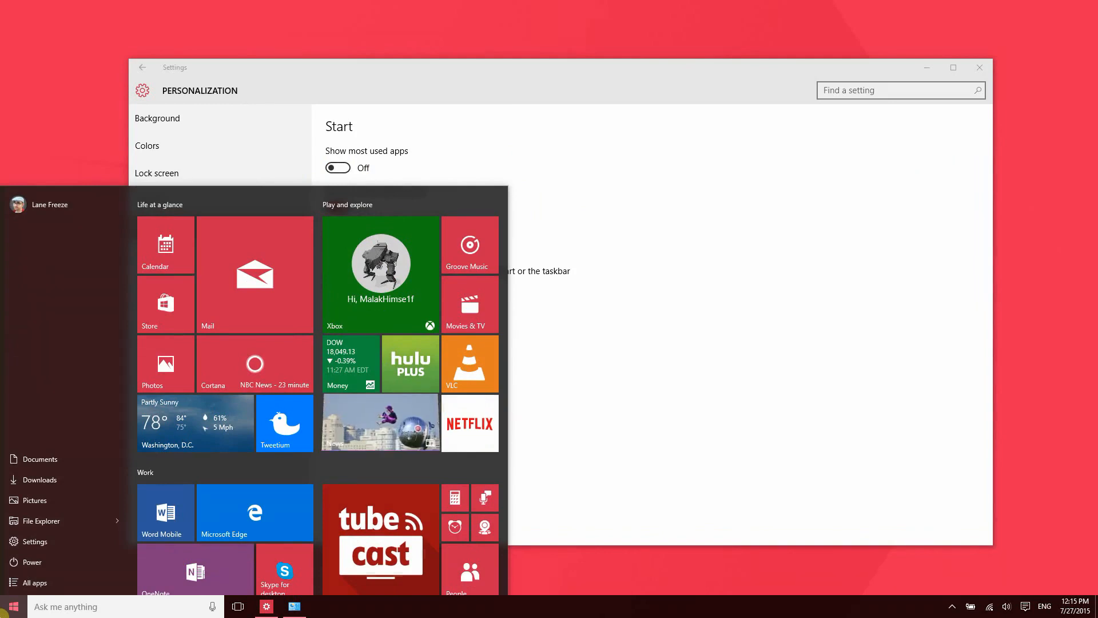
{"action": "left_click", "coordinate": [4, 609]}
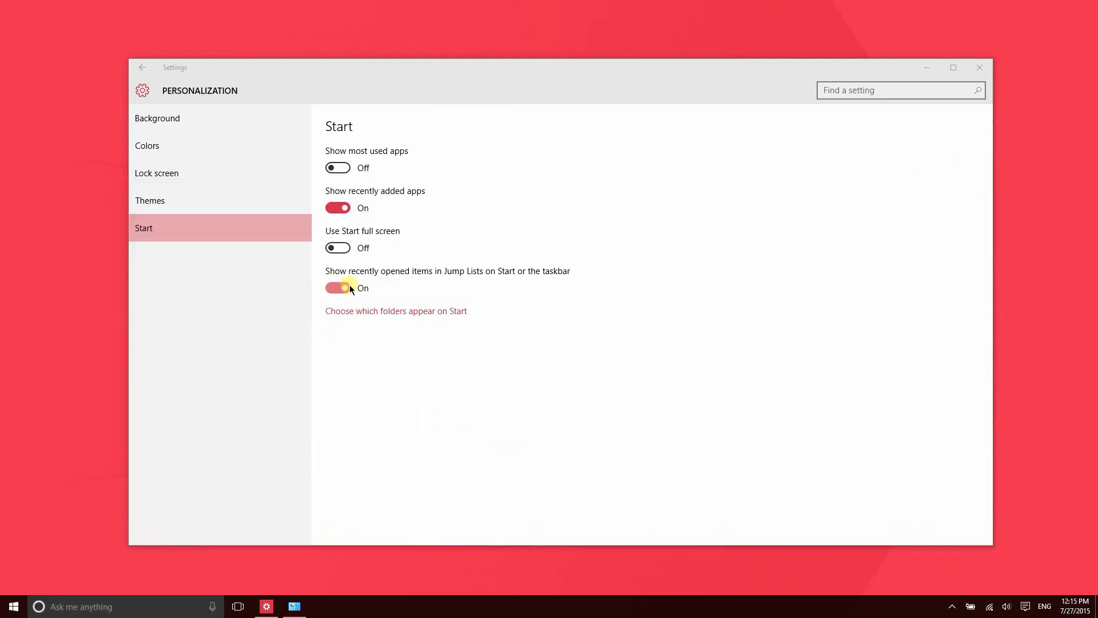
Step: Examine the pinned and frequent folders in the File Explorer jump list on Start, and close the menu
{"action": "left_click", "coordinate": [5, 610]}
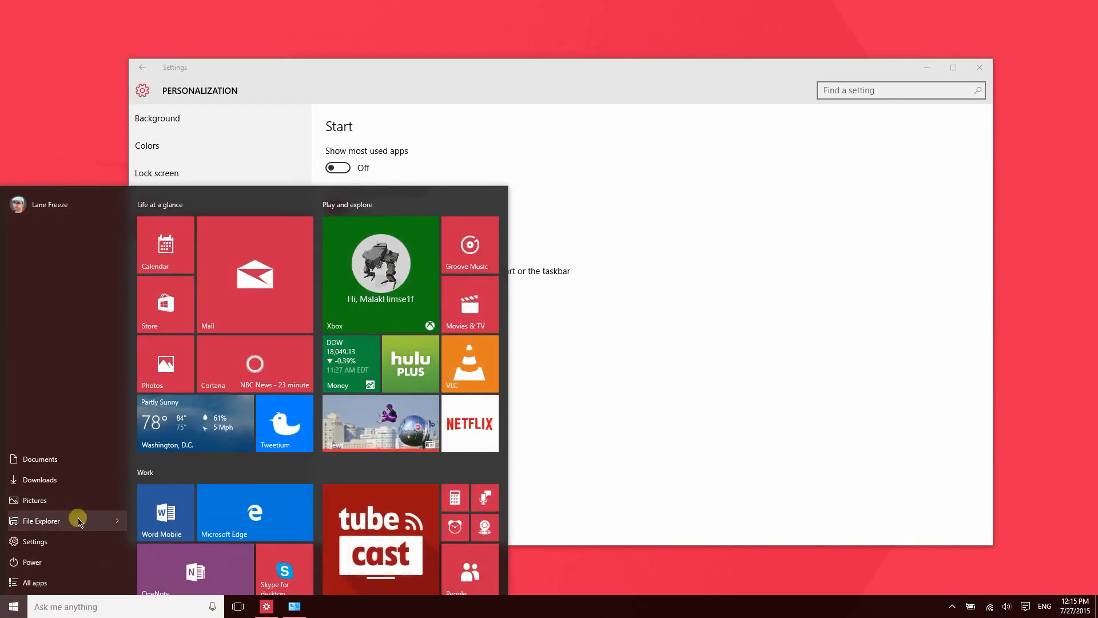
{"action": "left_click", "coordinate": [119, 522]}
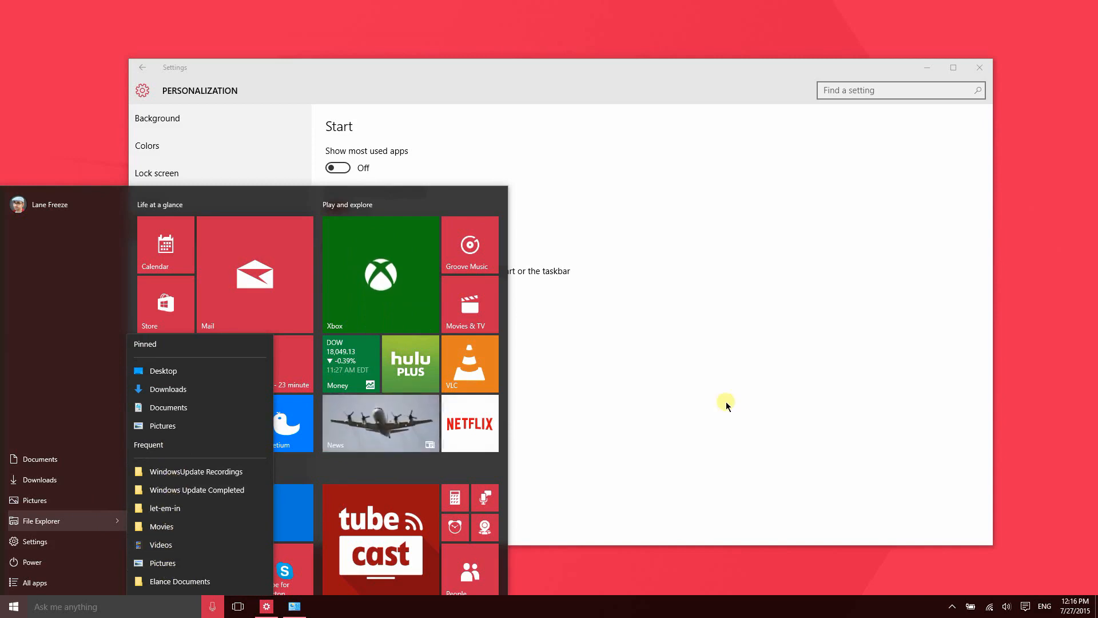
{"action": "left_click", "coordinate": [616, 398]}
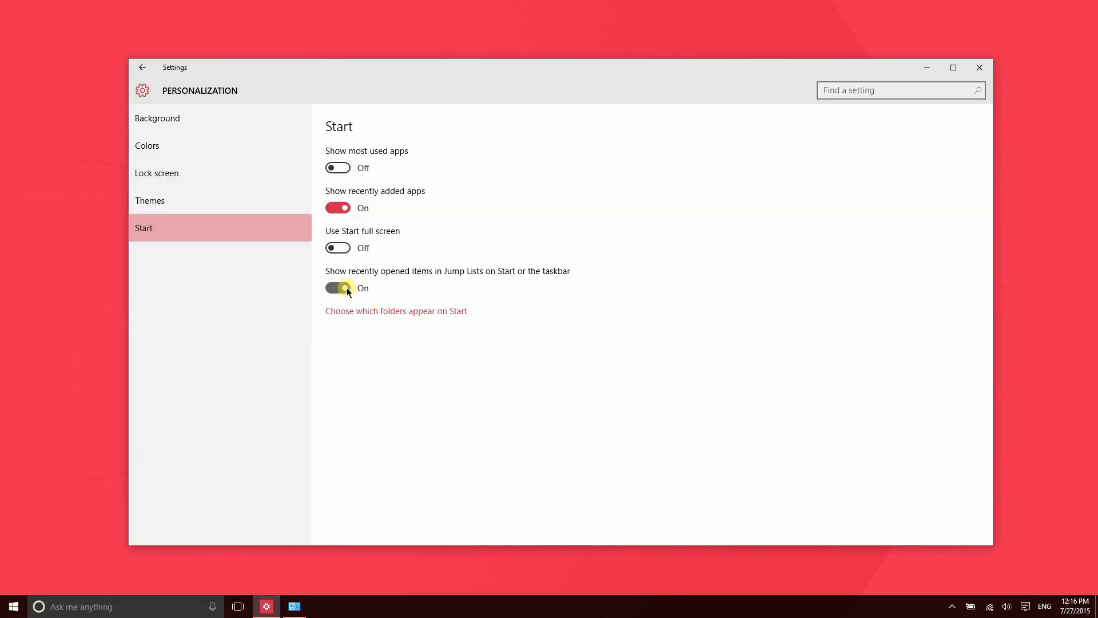
Step: Turn off Show recently opened items in Jump Lists on Start or the taskbar, and check the File Explorer jump list
{"action": "left_click", "coordinate": [361, 291]}
{"action": "left_click", "coordinate": [4, 611]}
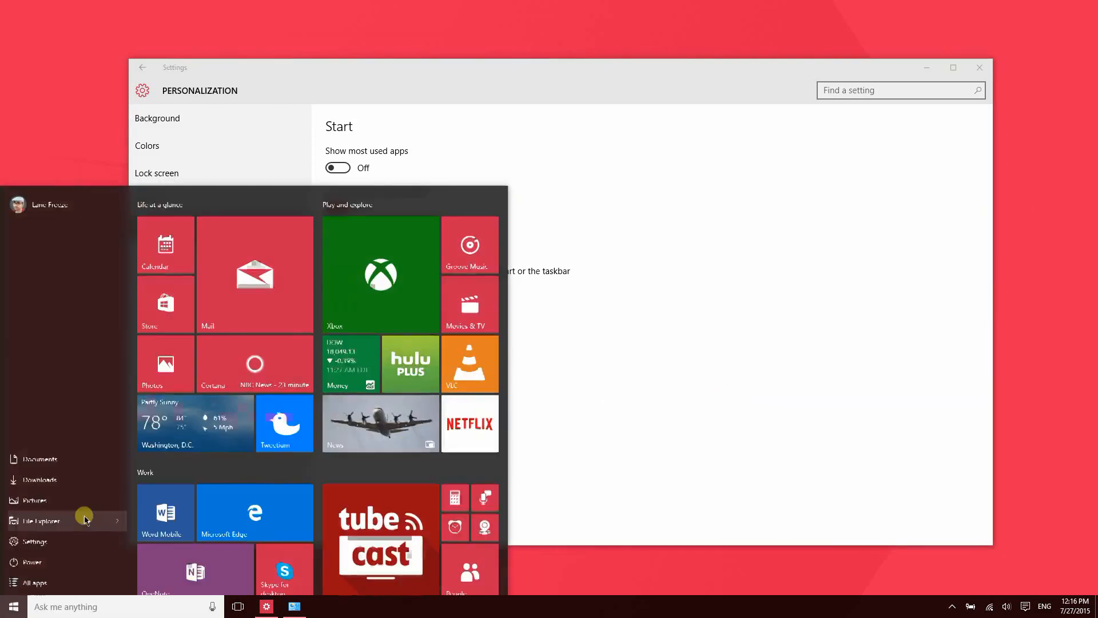
{"action": "left_click", "coordinate": [123, 521]}
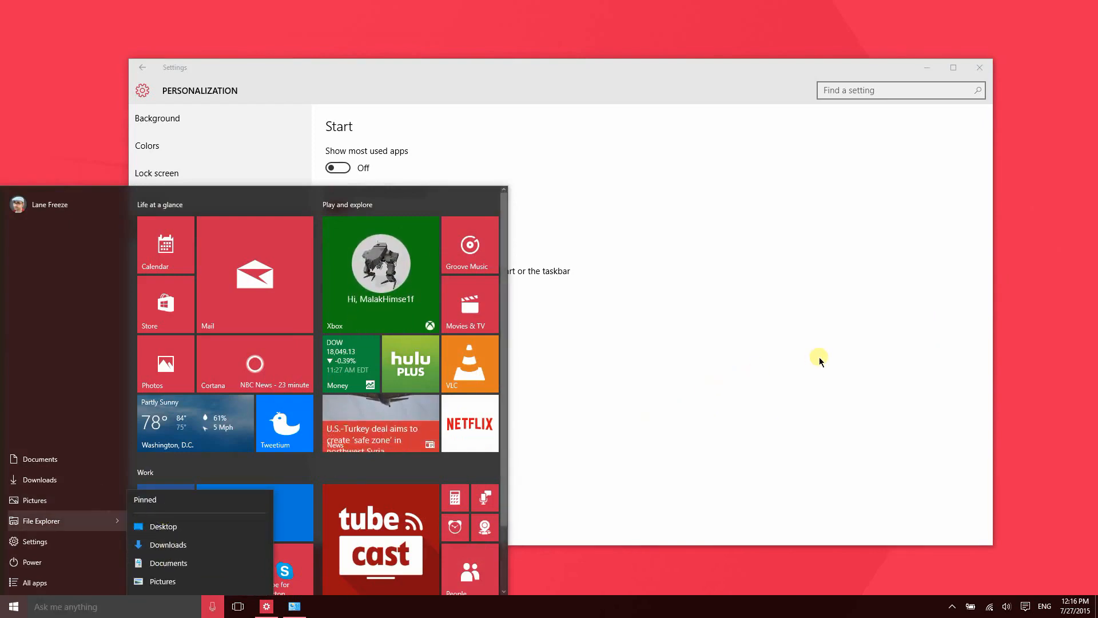
{"action": "left_click", "coordinate": [418, 233]}
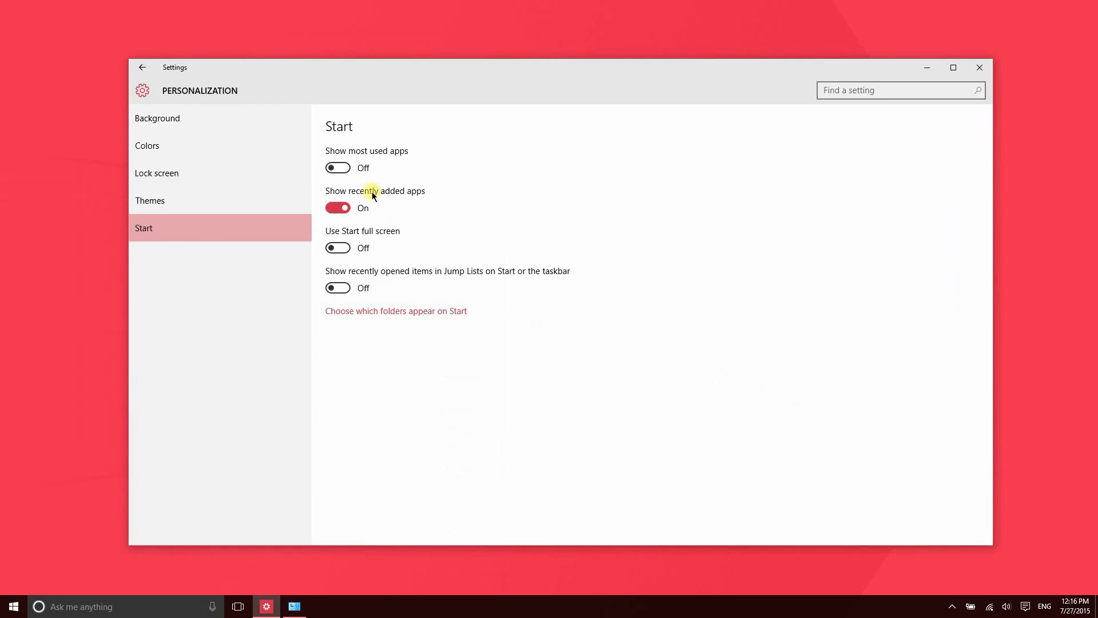